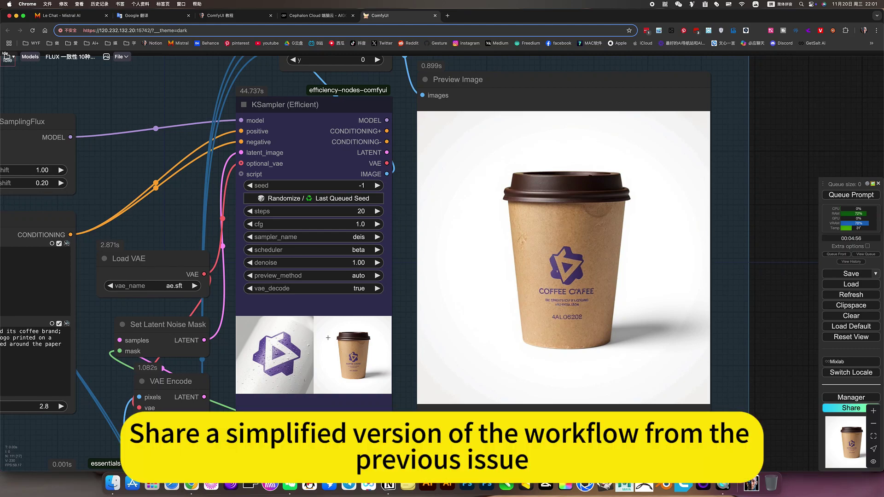
Step: Examine the KSampler (Efficient) settings and the generated coffee cup rendering in the logo workflow
scroll(387, 356, "down", 7)
scroll(387, 356, "up", 7)
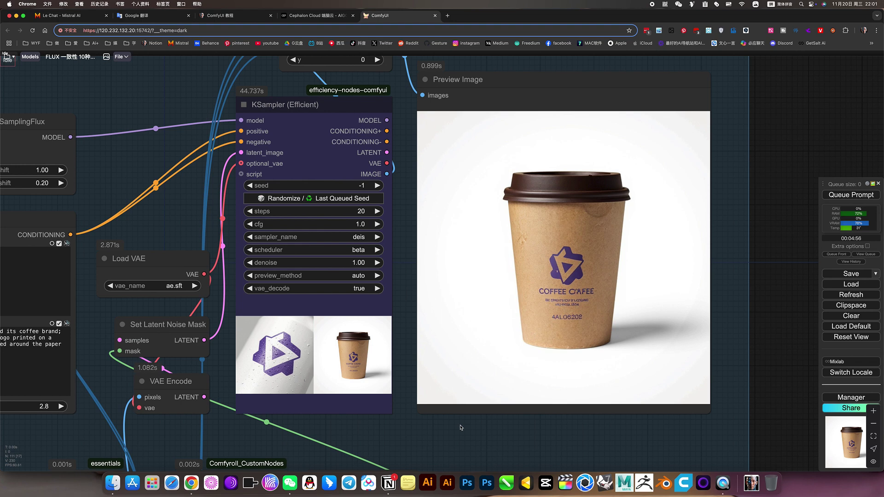
left_click_drag(448, 441, 436, 434)
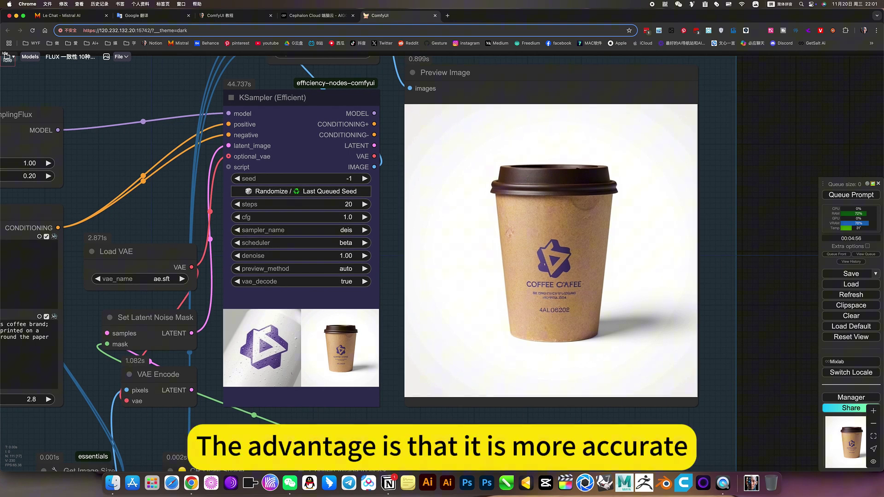
scroll(265, 361, "up", 4)
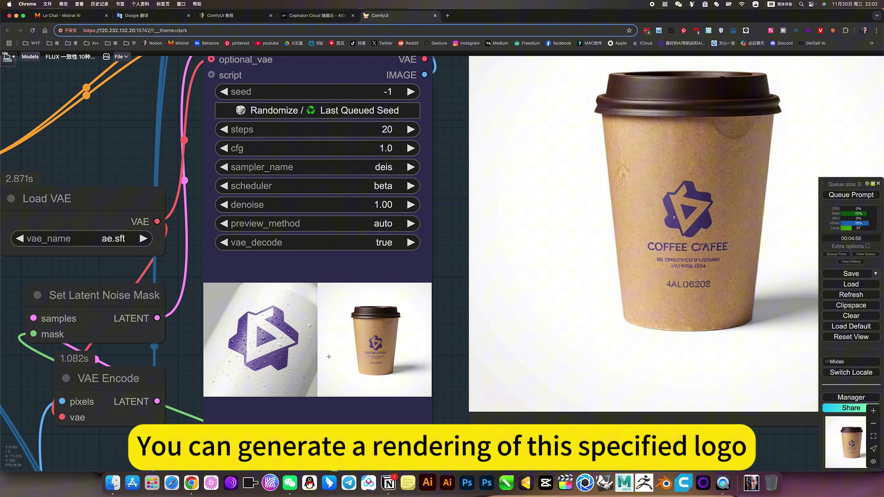
scroll(342, 364, "down", 5)
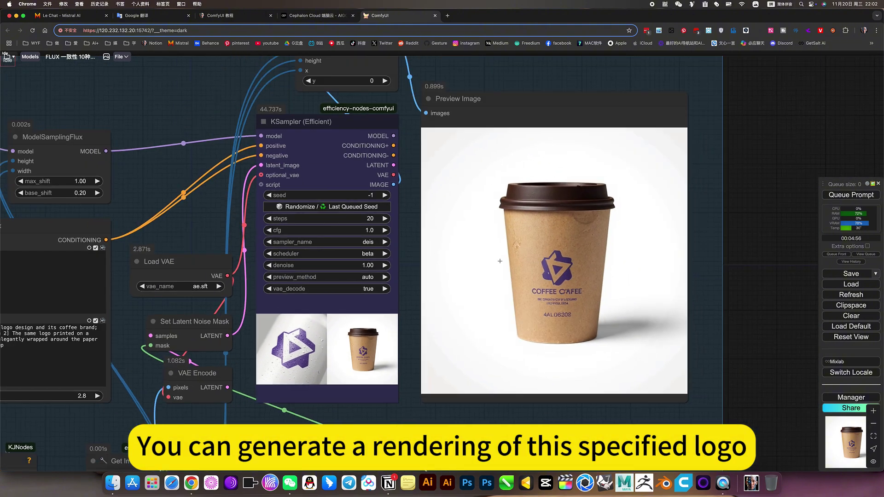
scroll(557, 272, "down", 5)
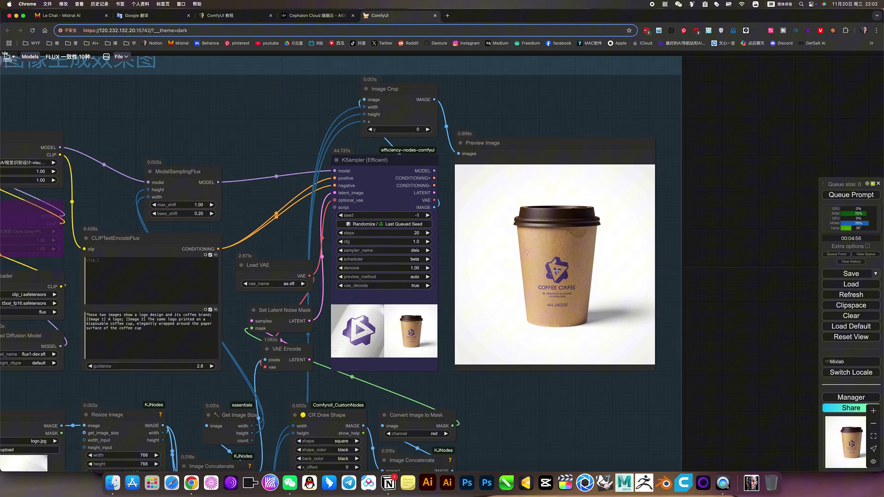
left_click_drag(527, 374, 604, 338)
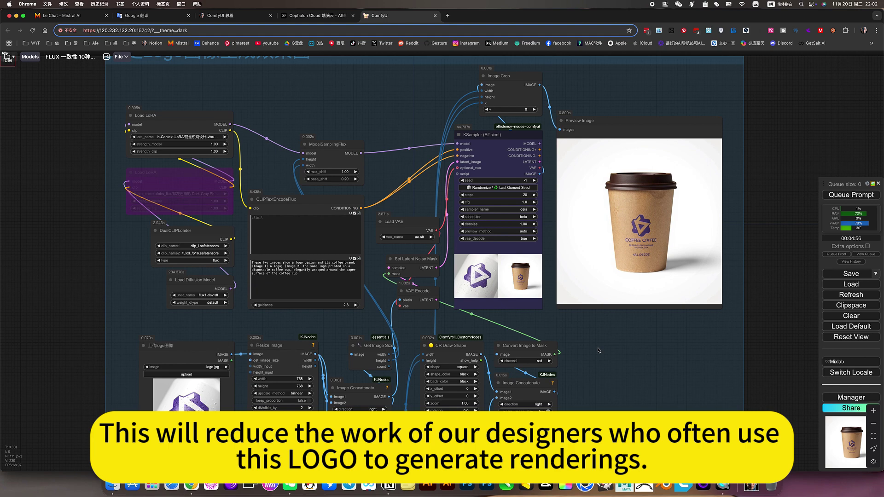
scroll(600, 351, "down", 5)
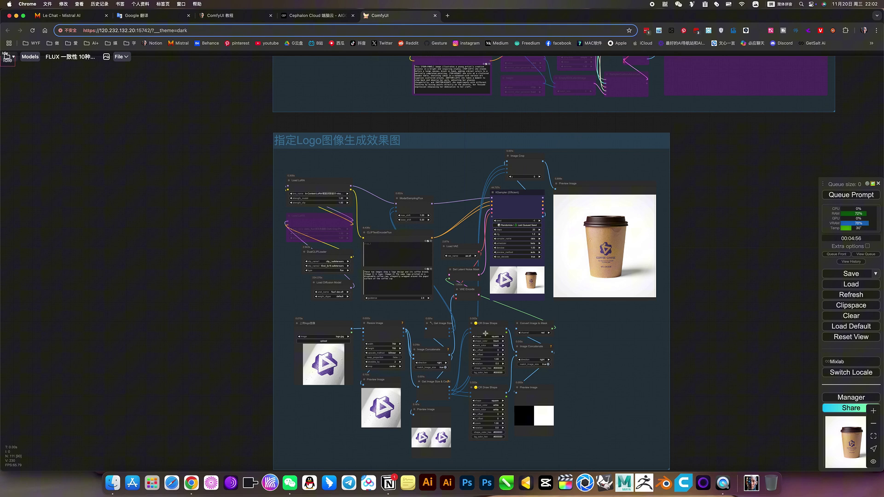
Step: Compare the structure of the 指定图案生图 workflow group with the 指定Logo图像生成效果图 group above it
left_click_drag(663, 363, 514, 115)
scroll(531, 270, "down", 5)
scroll(624, 243, "down", 5)
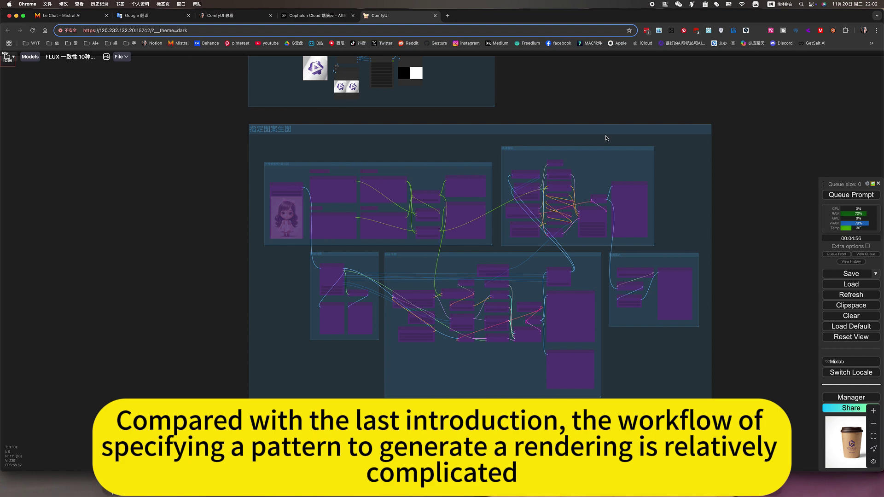
scroll(553, 272, "up", 5)
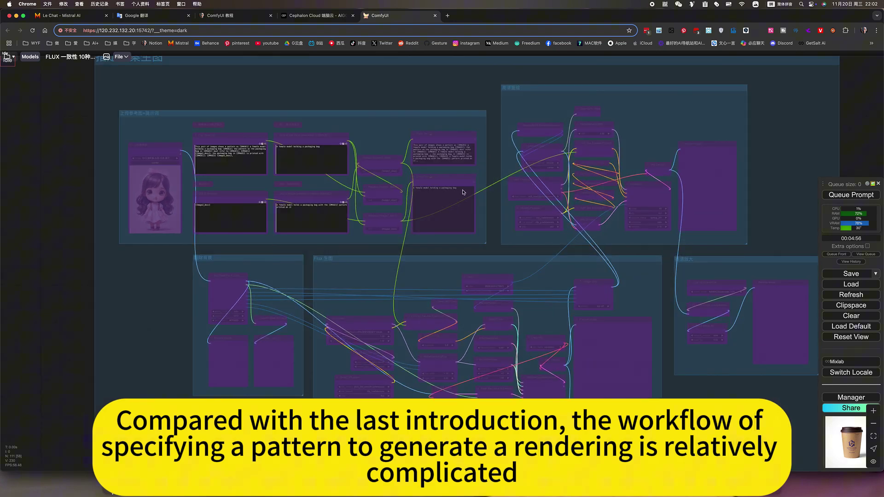
scroll(532, 262, "down", 10)
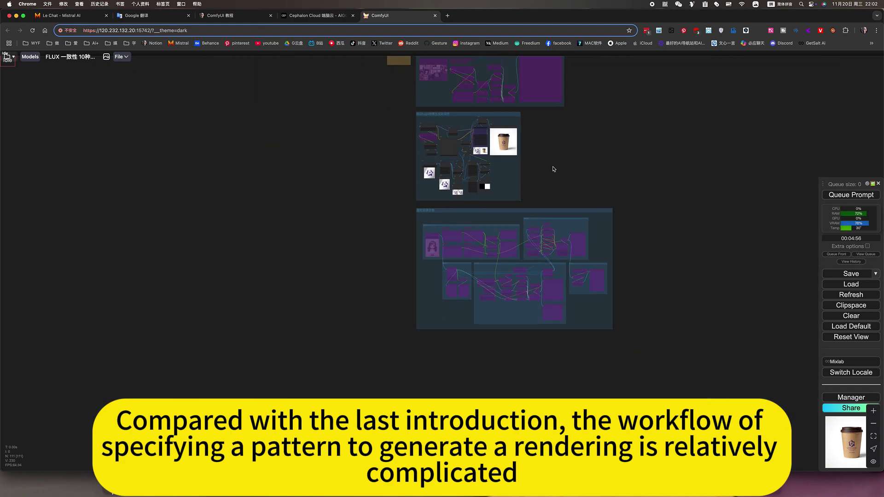
scroll(492, 234, "up", 10)
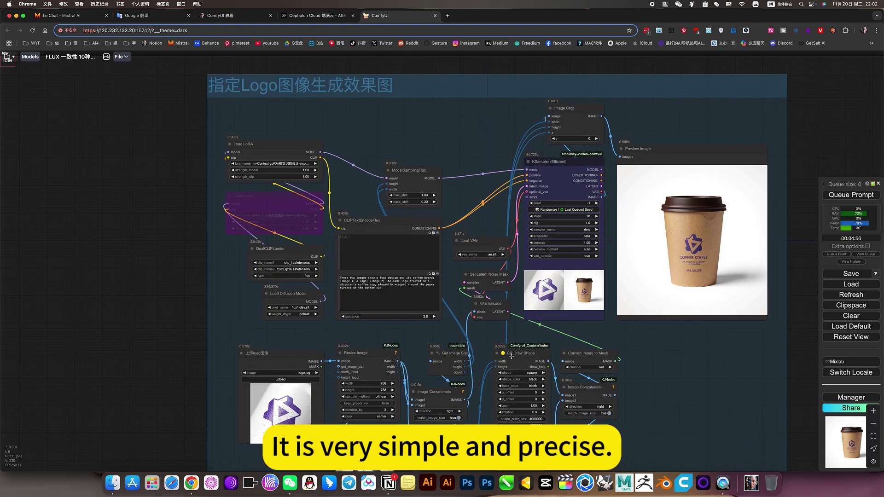
Step: Examine the CLIPTextEncodeFlux prompt text and the logo upload, resize and concatenate nodes of the logo workflow
scroll(667, 355, "down", 5)
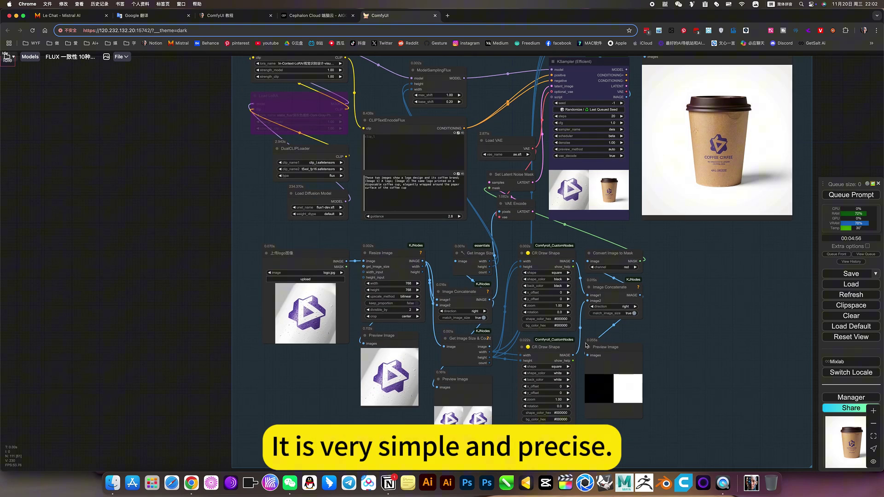
scroll(371, 245, "up", 3)
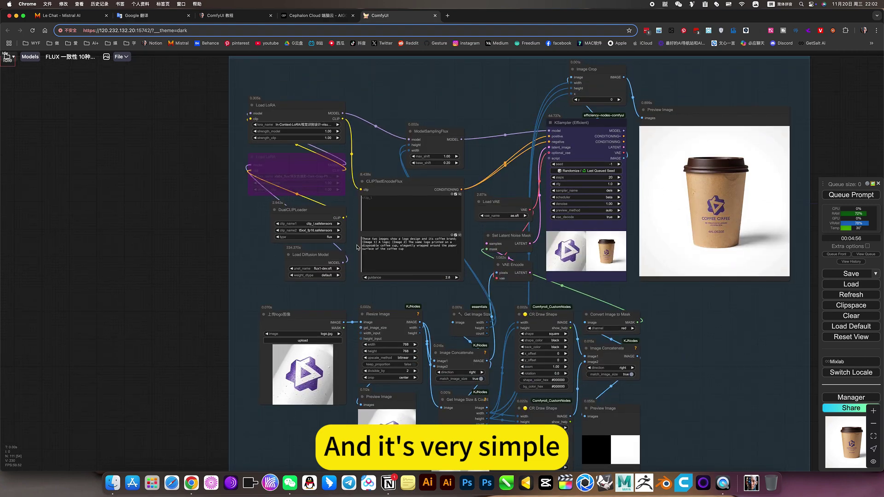
scroll(358, 247, "up", 5)
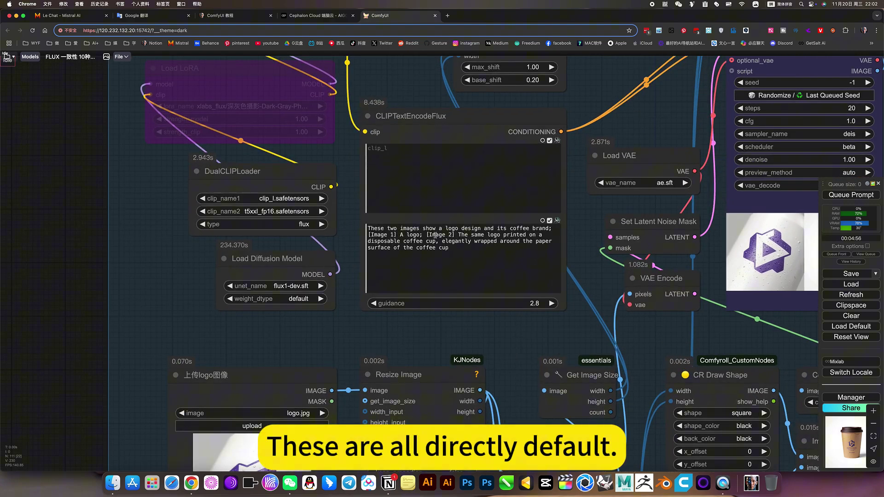
scroll(440, 228, "up", 5)
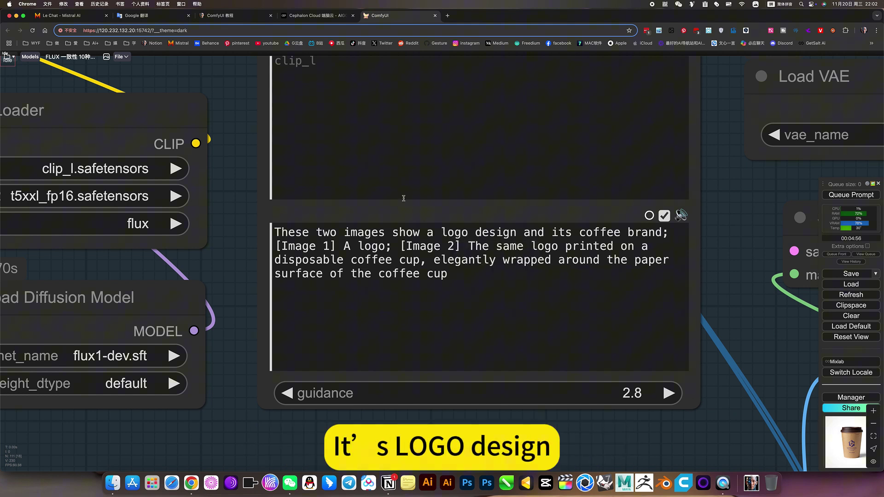
scroll(207, 286, "down", 10)
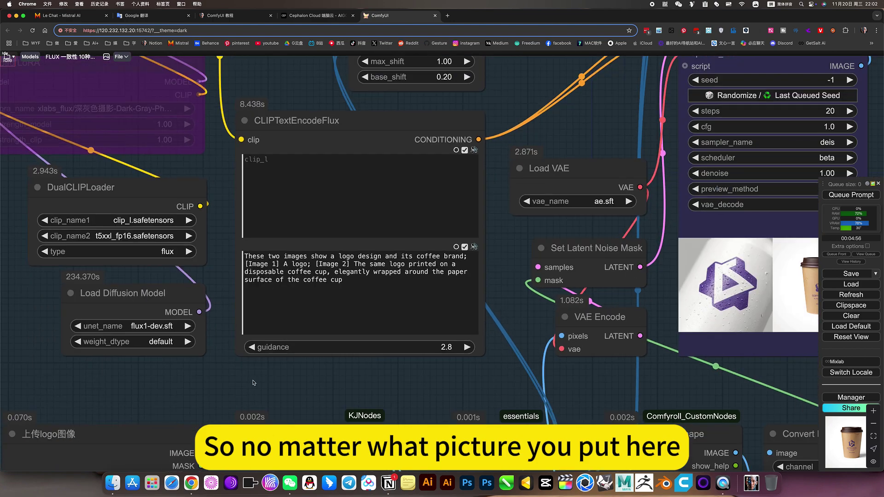
left_click_drag(270, 382, 378, 152)
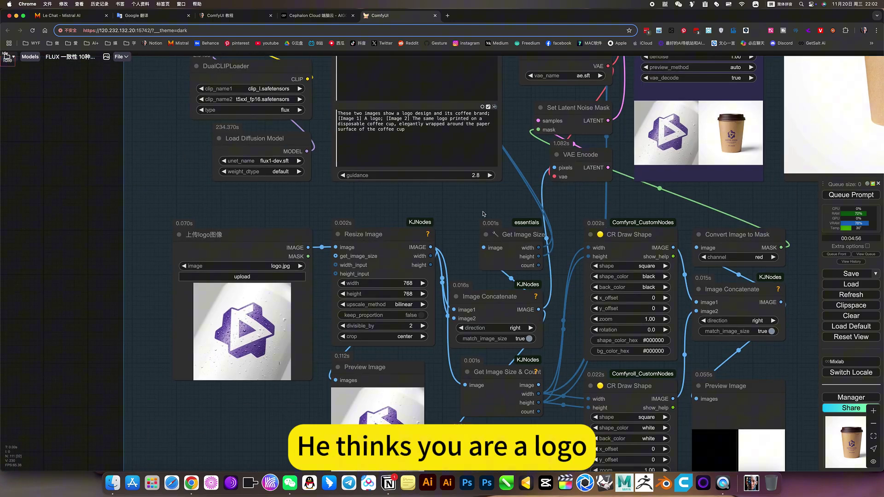
left_click_drag(439, 254, 403, 303)
scroll(372, 292, "down", 3)
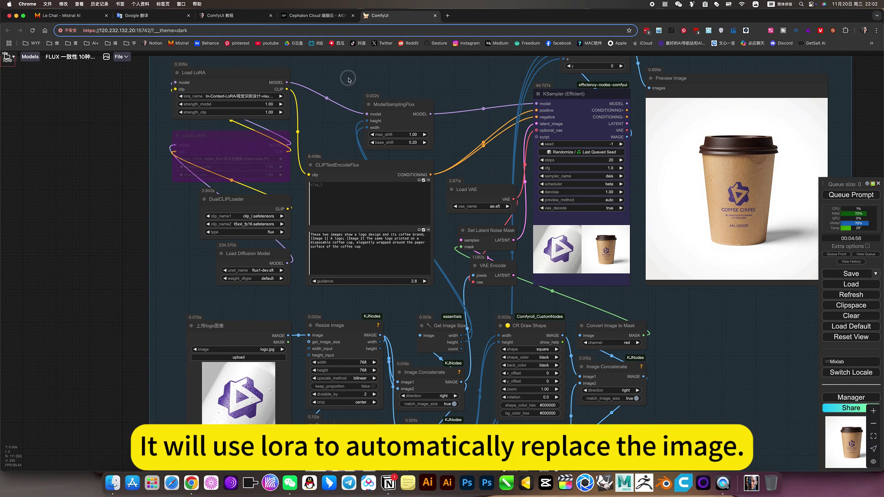
Step: Review the chain from the Load LoRA node to the coffee cup preview, including the whole 指定Logo图像生成效果图 group
scroll(350, 128, "up", 3)
left_click_drag(490, 134, 434, 102)
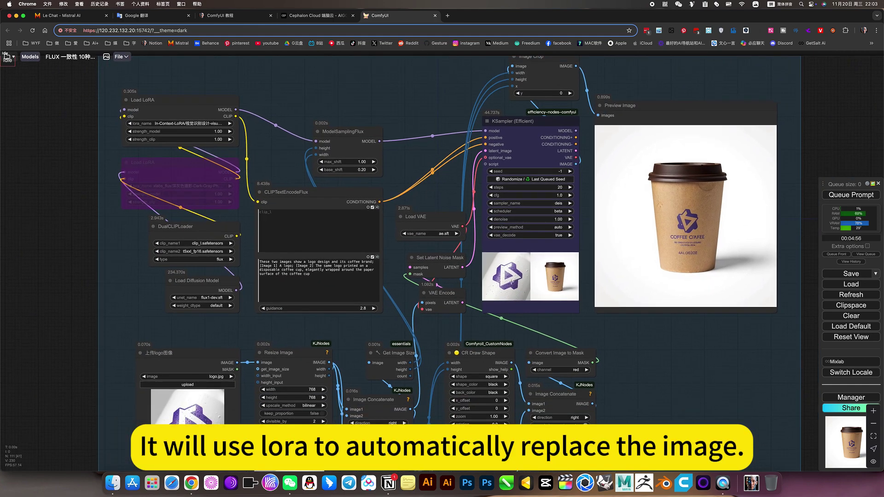
scroll(646, 352, "down", 3)
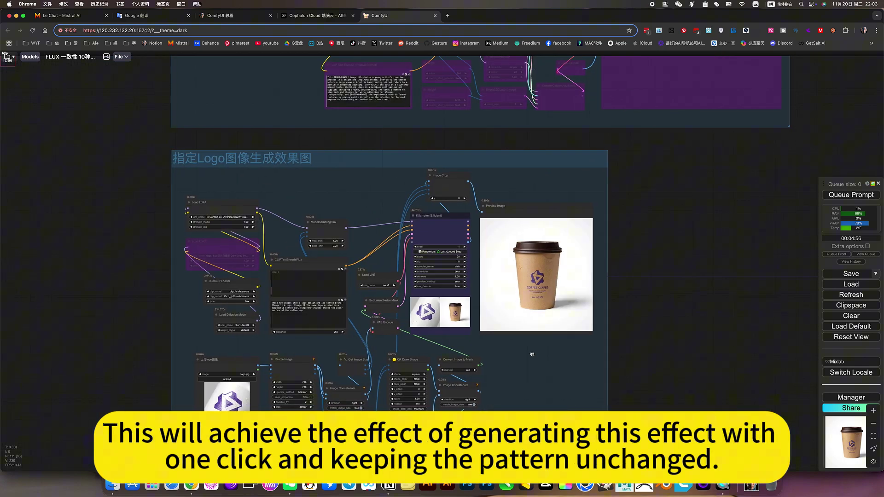
scroll(559, 285, "up", 5)
scroll(558, 284, "down", 1)
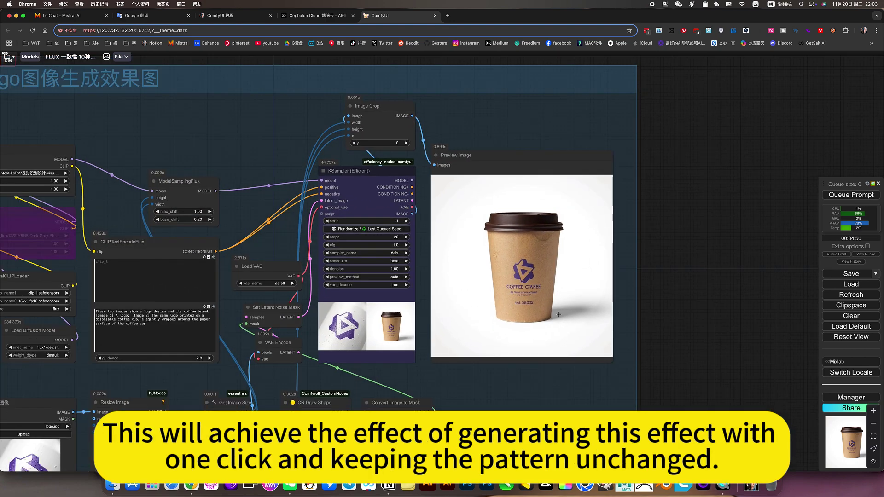
scroll(484, 293, "up", 4)
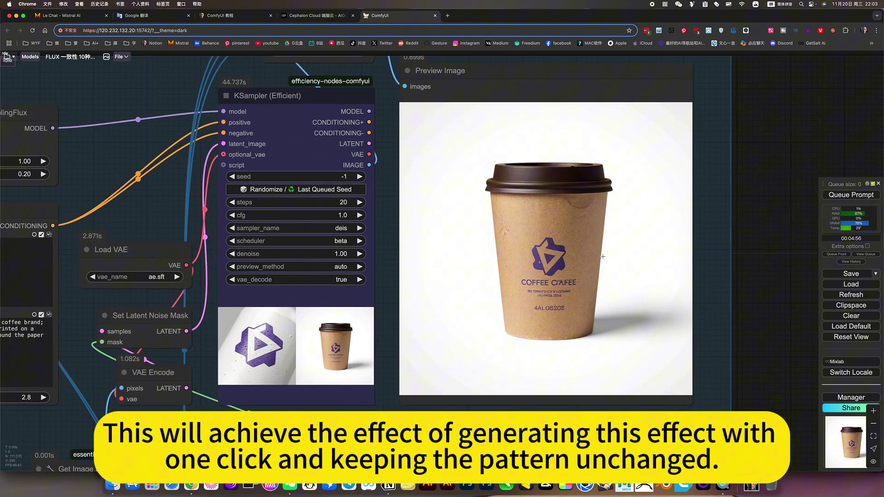
scroll(460, 289, "down", 4)
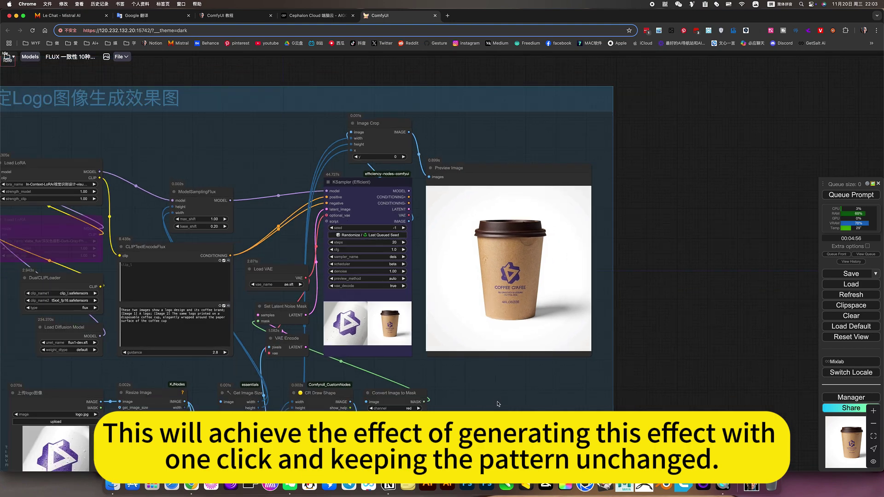
left_click_drag(498, 402, 627, 264)
scroll(604, 294, "down", 4)
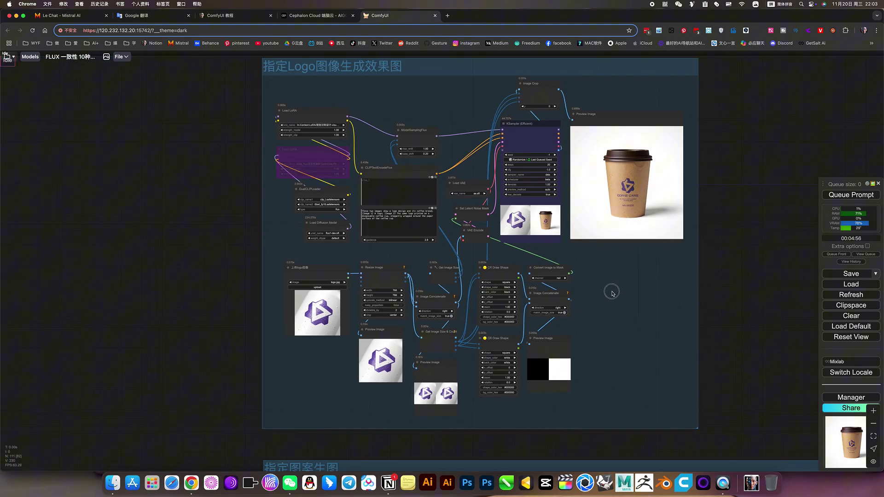
left_click_drag(613, 293, 572, 312)
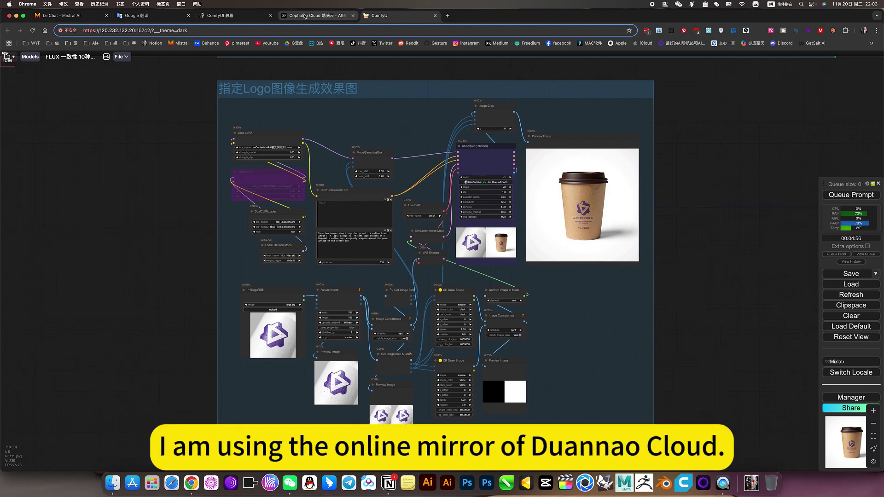
Step: Check the running ComfyUI mirror under 我的应用 on Cephalon Cloud and return to the logo workflow in ComfyUI
left_click(305, 15)
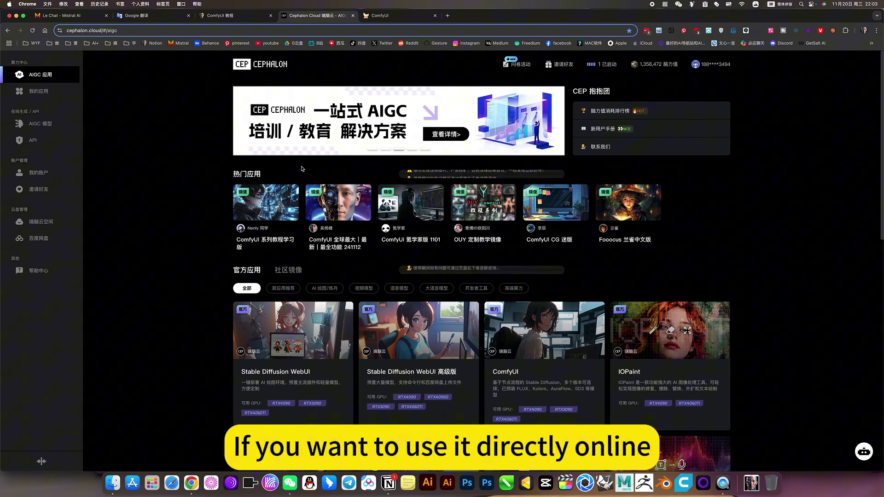
mouse_move(336, 205)
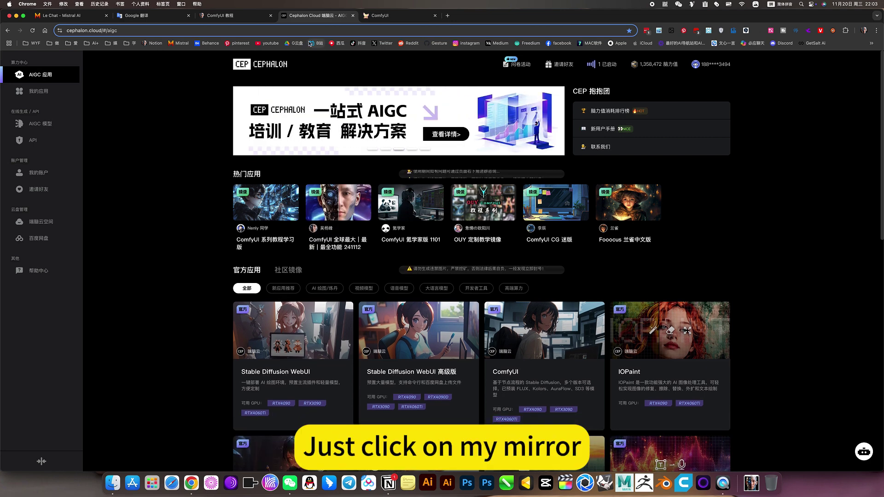
left_click(40, 91)
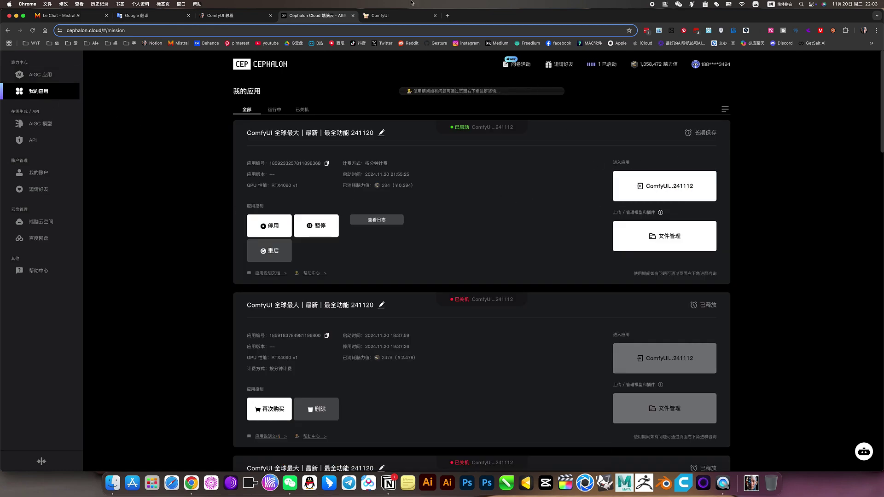
left_click(383, 16)
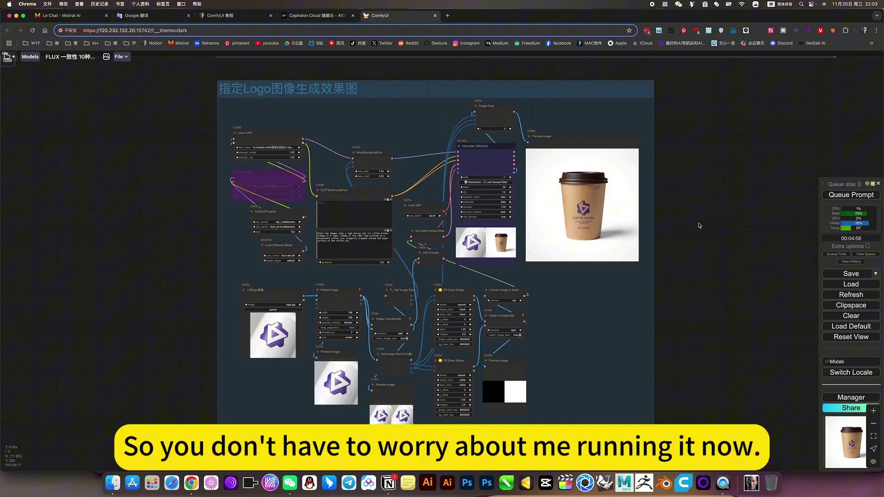
left_click_drag(702, 226, 697, 237)
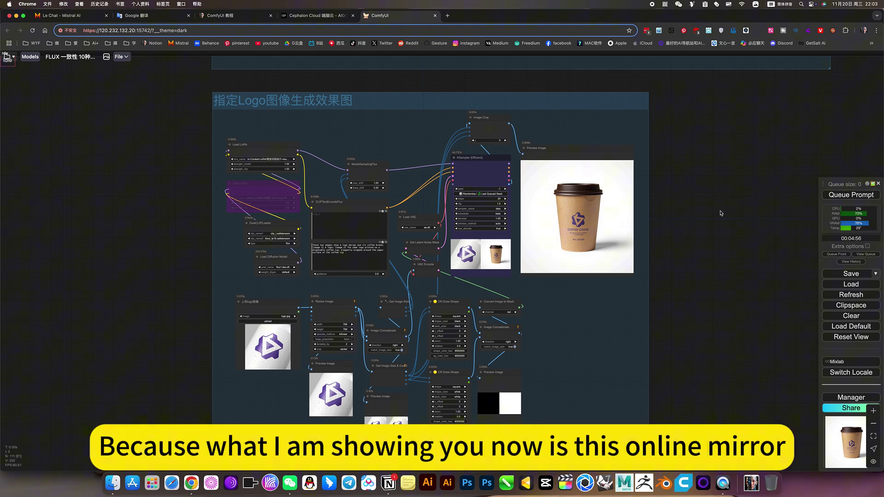
left_click(323, 15)
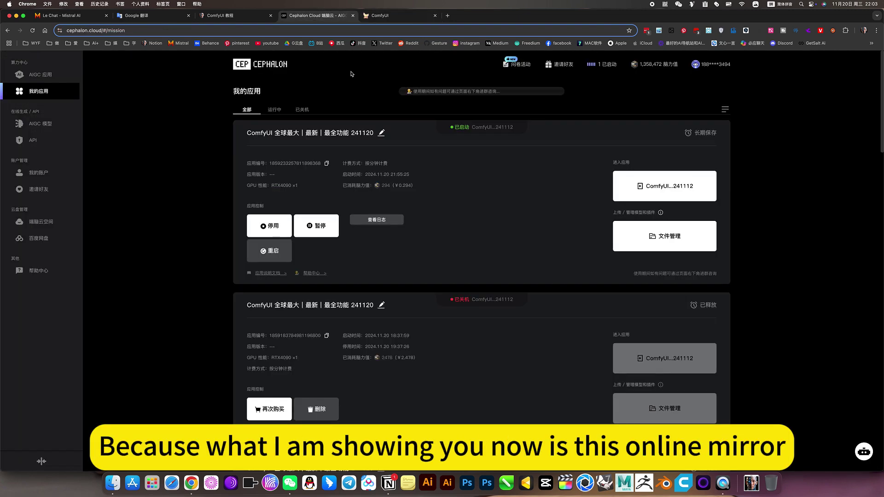
left_click(379, 16)
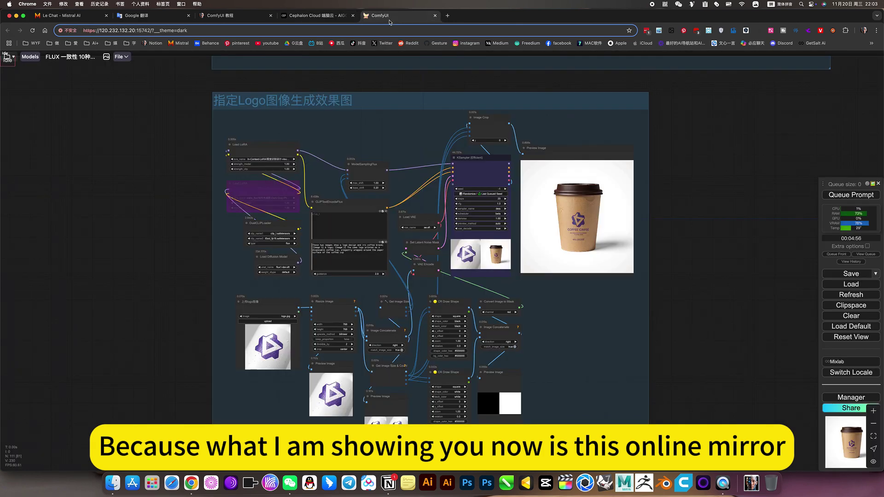
Step: Open the Workspace workflow list and browse the author's folder and its 图像类 subfolder
left_click(8, 61)
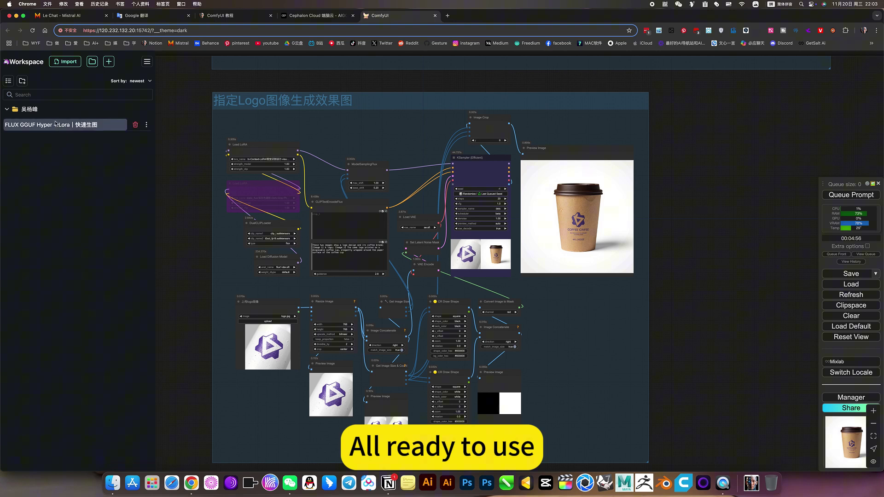
left_click(32, 110)
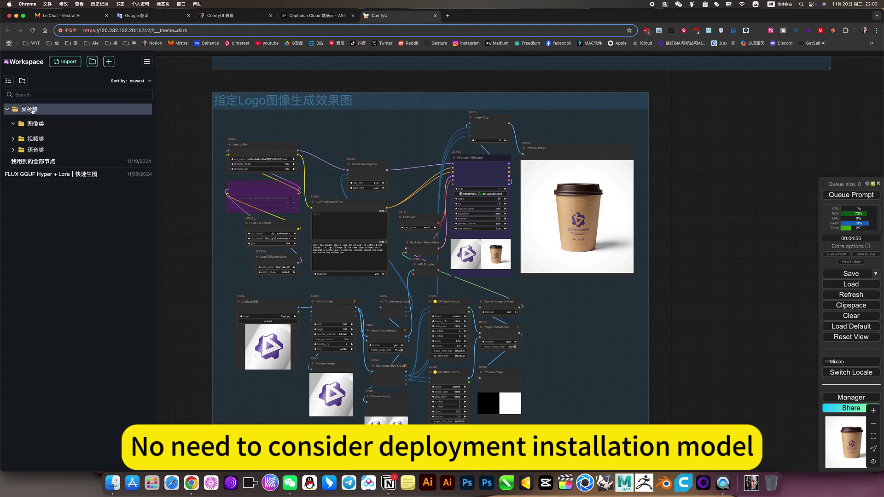
left_click(13, 124)
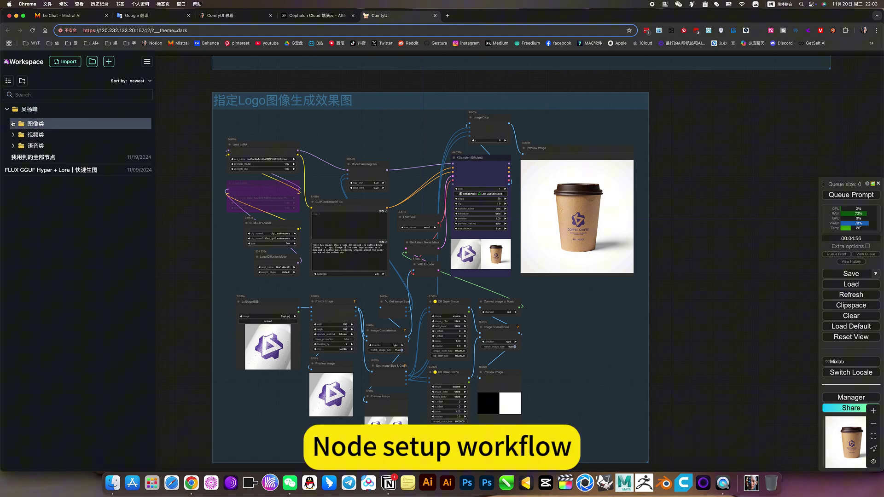
Step: Look through the image workflows in the 图像类 folder of the workflow list, then collapse the folder
left_click(13, 124)
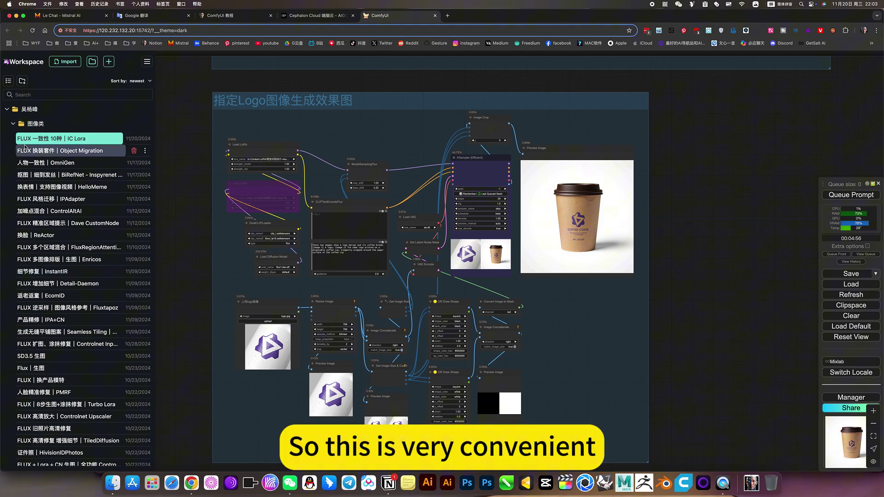
scroll(21, 145, "up", 5)
scroll(126, 223, "down", 3)
scroll(126, 229, "up", 2)
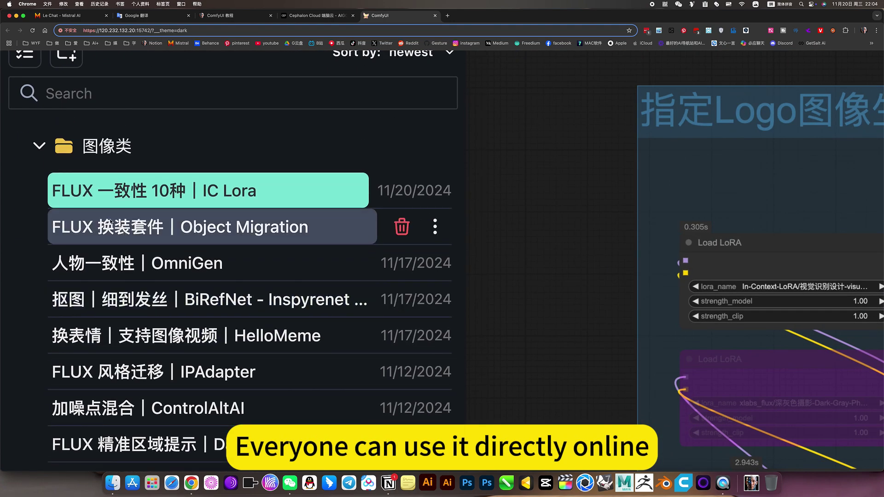
scroll(189, 251, "down", 1)
scroll(188, 251, "down", 10)
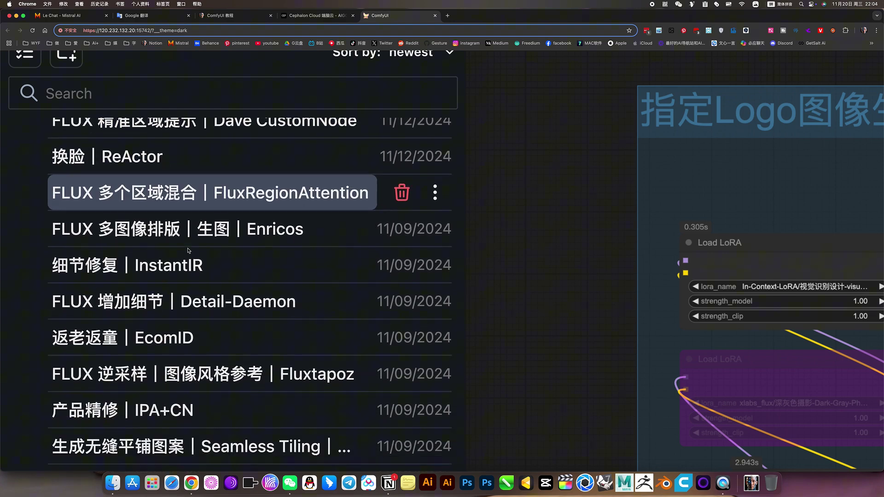
scroll(189, 251, "down", 5)
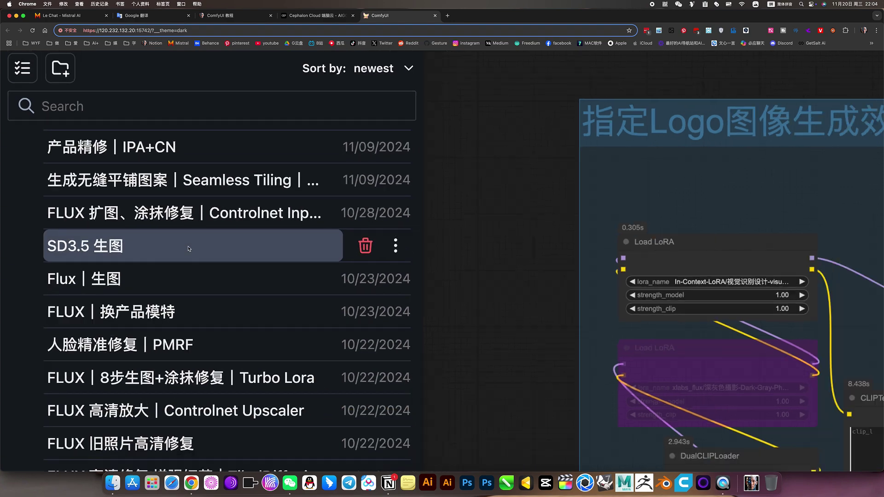
scroll(83, 205, "up", 12)
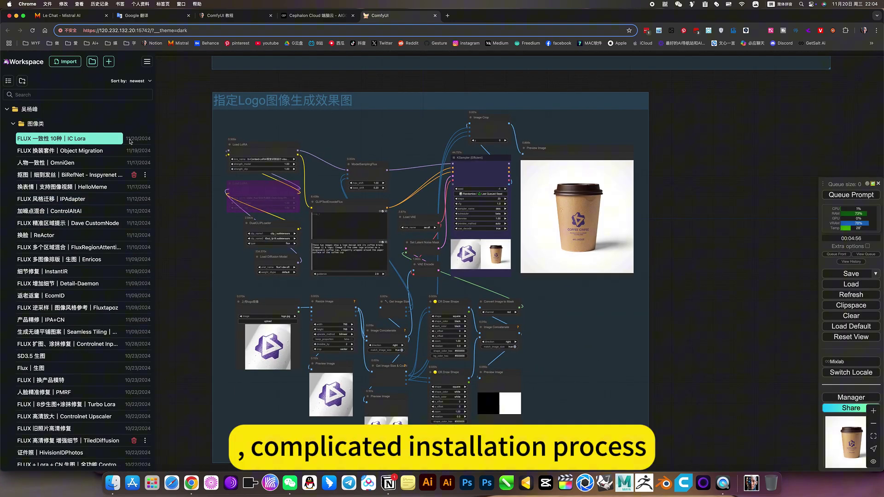
left_click(13, 124)
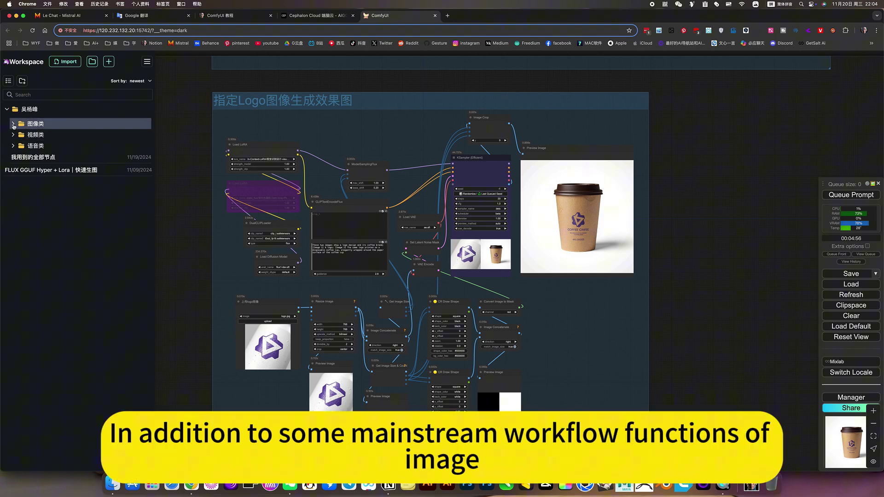
left_click(13, 125)
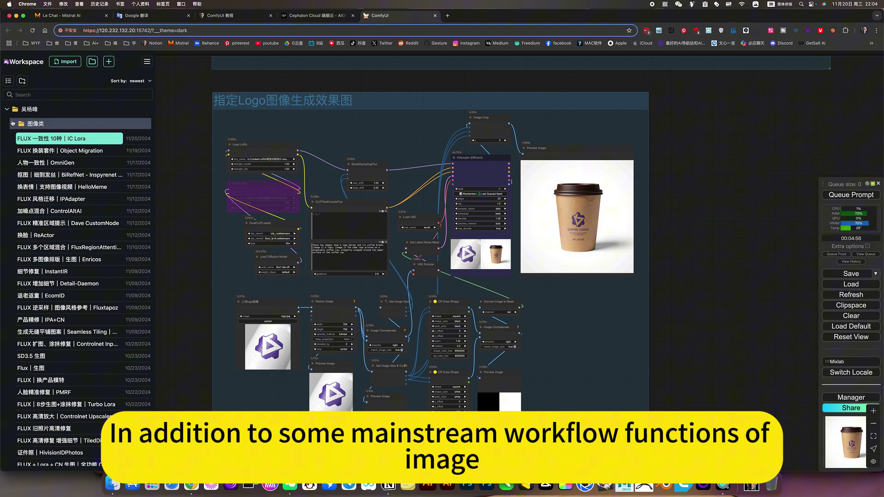
left_click(16, 128)
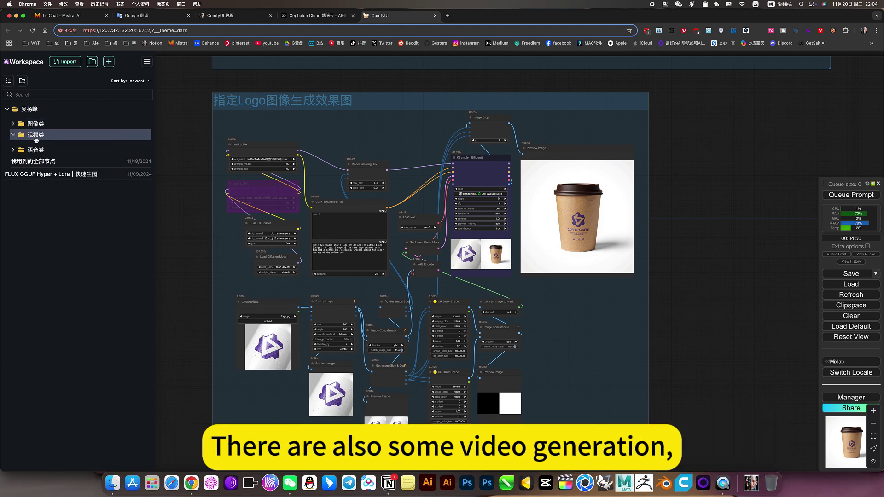
Step: Check the workflows stored in the 视频类 and 语音类 folders, collapsing each folder after viewing it
left_click(33, 135)
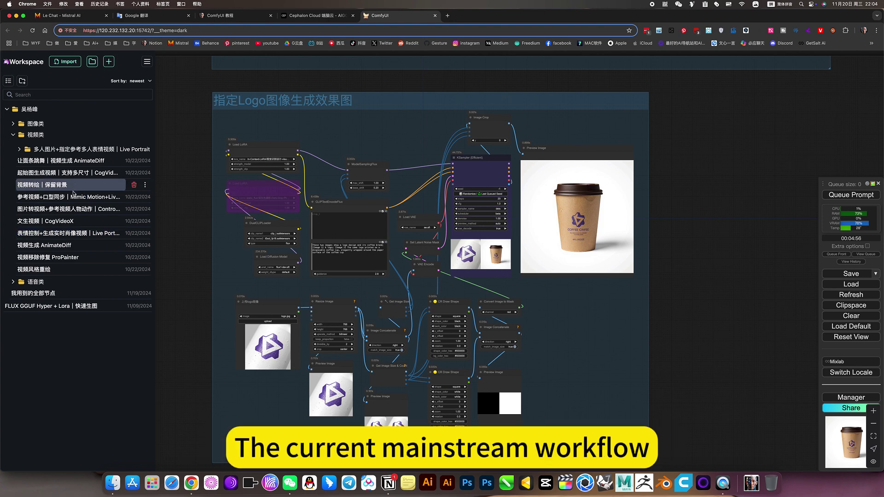
left_click(13, 135)
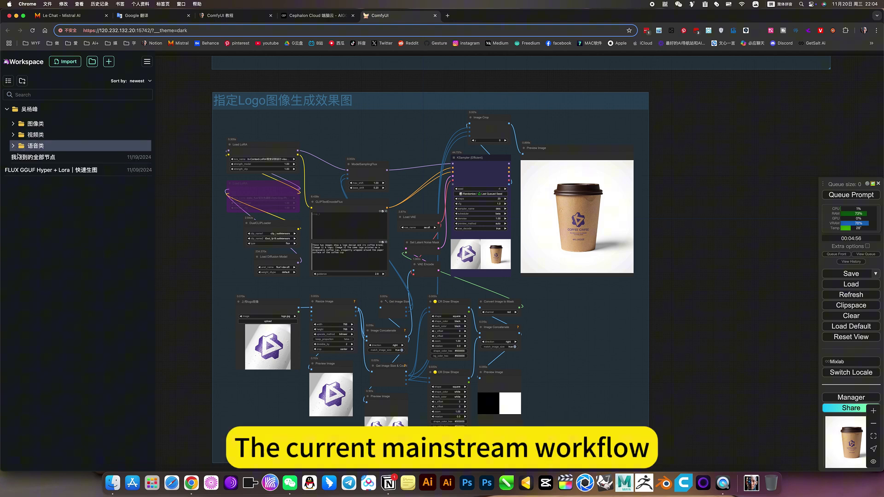
left_click(13, 146)
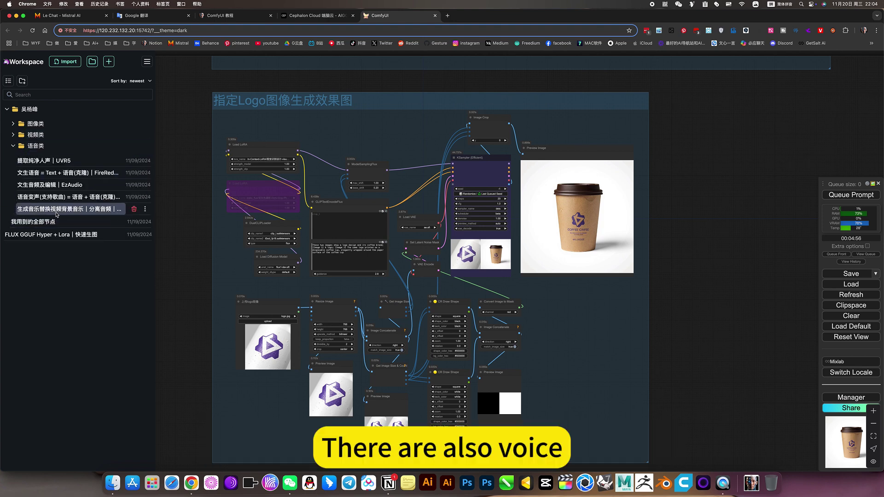
left_click(13, 146)
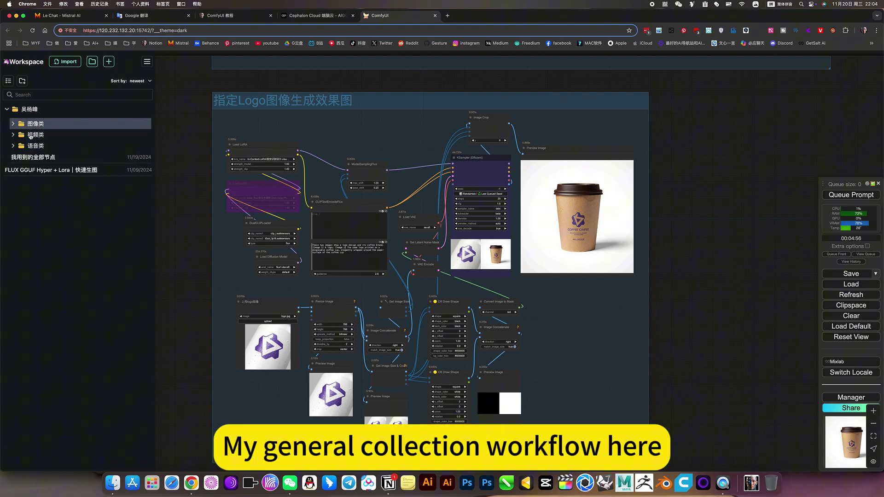
Step: Close the workflow list and review the whole 指定Logo图像生成效果图 group on the canvas
left_click(694, 244)
left_click_drag(686, 250, 694, 282)
scroll(438, 232, "up", 6)
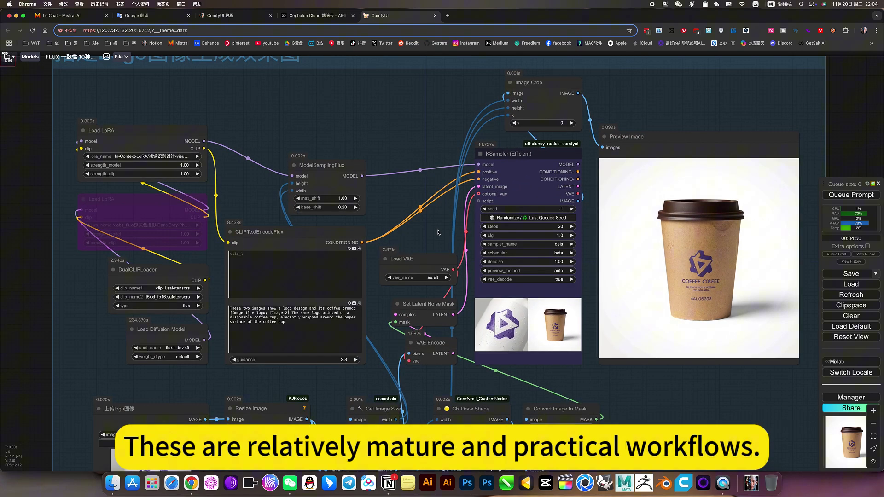
scroll(436, 233, "down", 3)
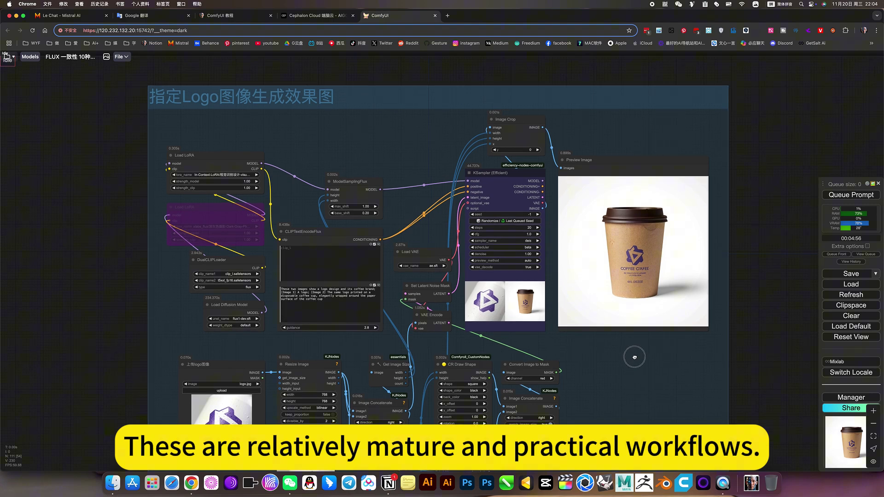
left_click_drag(638, 388, 629, 366)
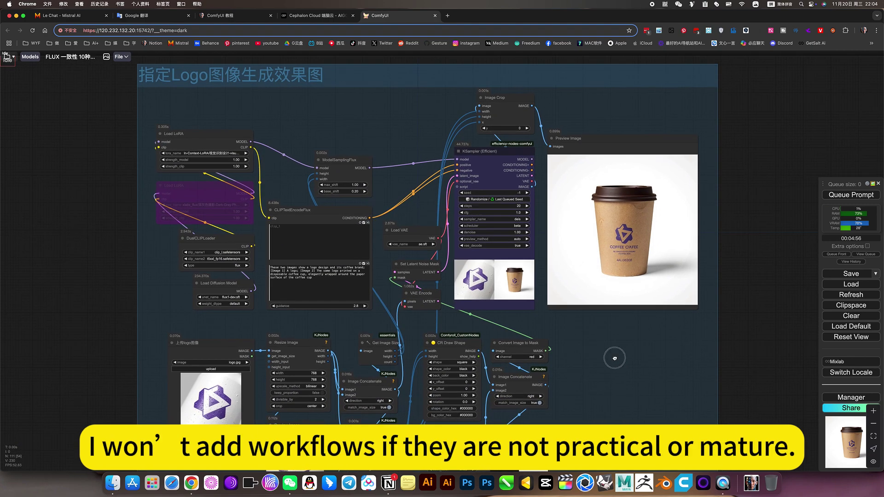
scroll(615, 361, "down", 4)
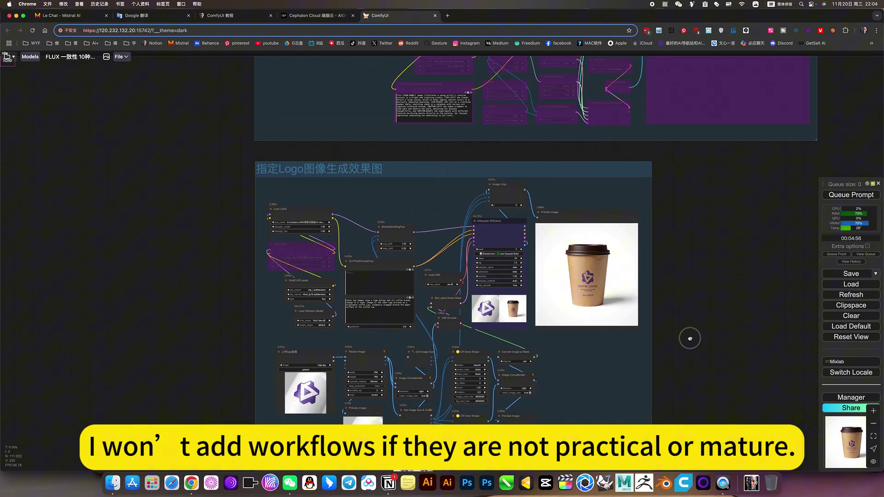
left_click_drag(689, 380, 689, 332)
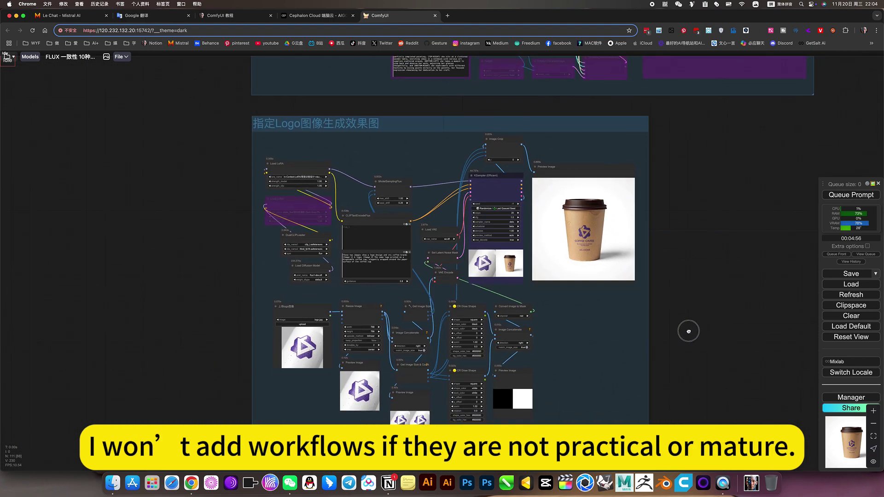
Step: Switch to the ComfyUI 教程 notes and, under 图像类, expand the 下载设置 of FLUX 一致性 10种｜IC Lora
left_click(238, 15)
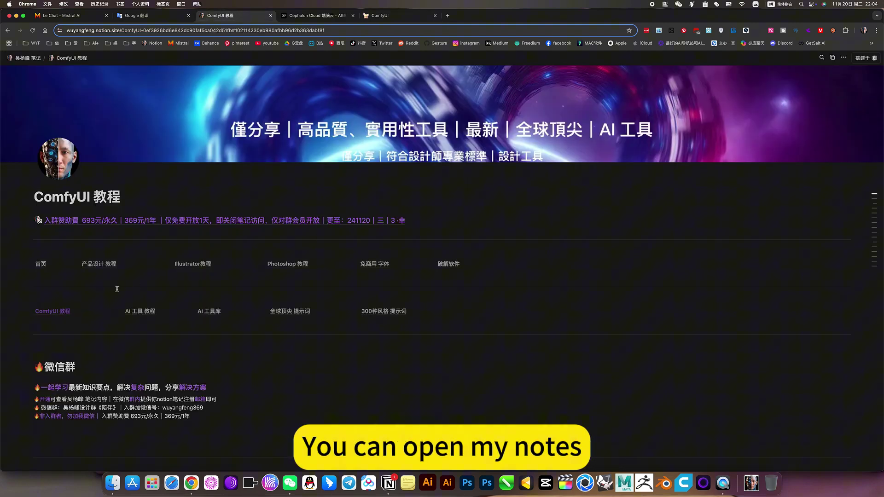
left_click(60, 310)
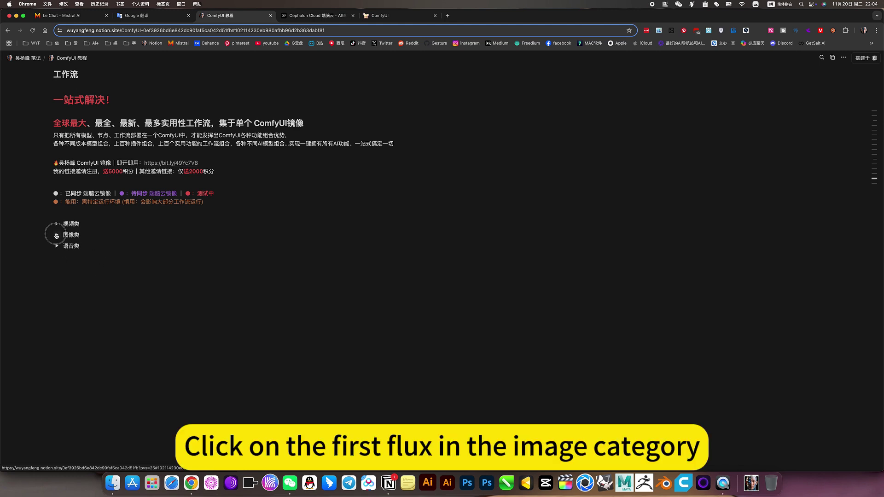
left_click(57, 235)
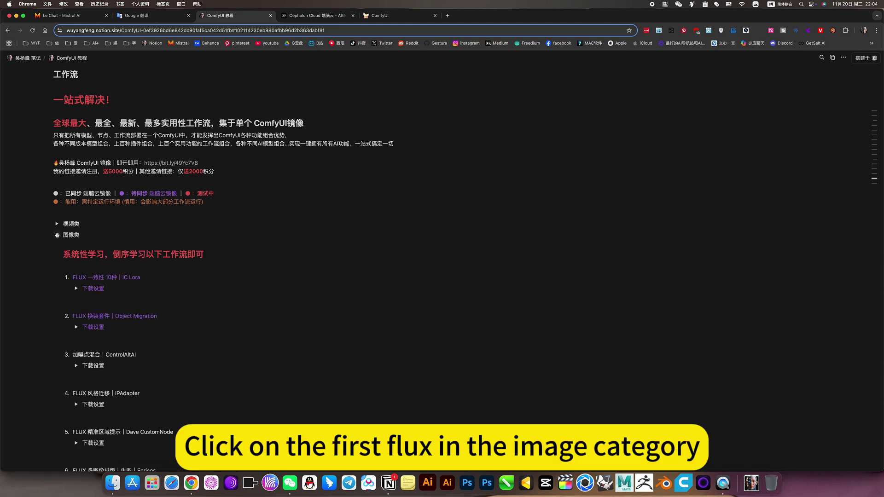
left_click(76, 289)
Step: Review the In-Context-LoRA examples and download list, checking the prompt and size setting of the home-decoration LoRA
scroll(149, 308, "down", 10)
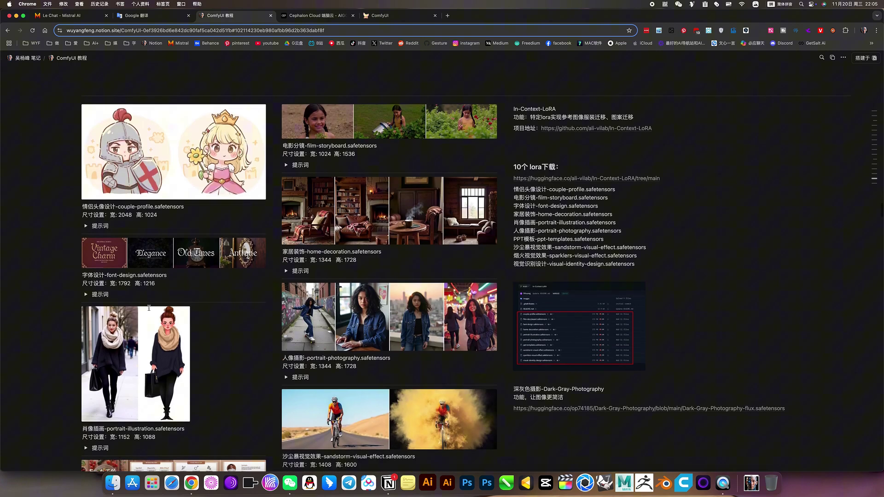
scroll(149, 308, "up", 1)
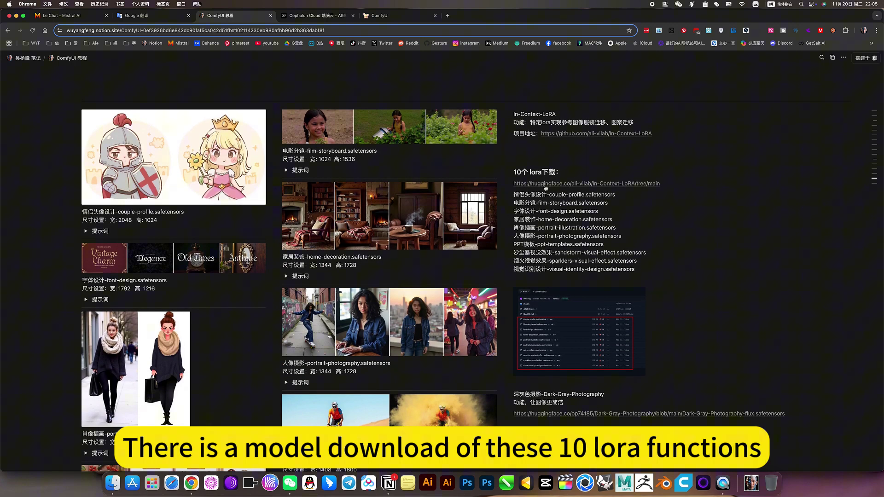
scroll(576, 254, "down", 3)
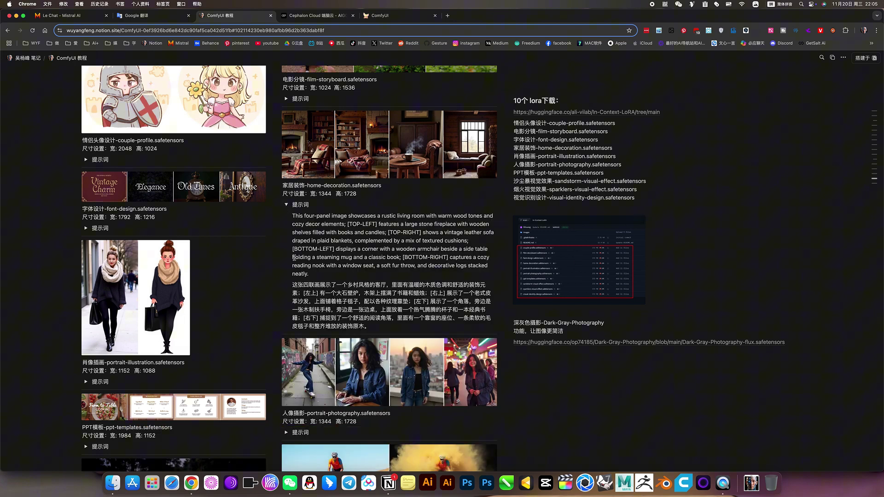
left_click(286, 205)
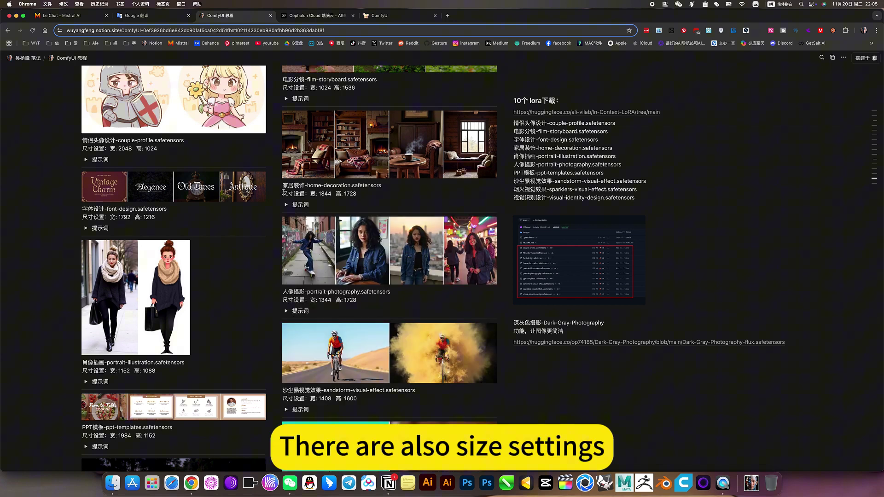
left_click_drag(281, 193, 356, 192)
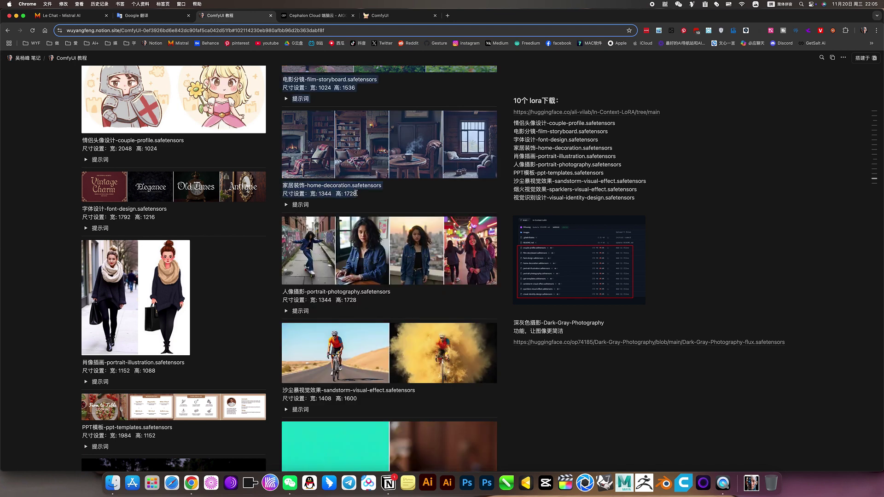
left_click(356, 194)
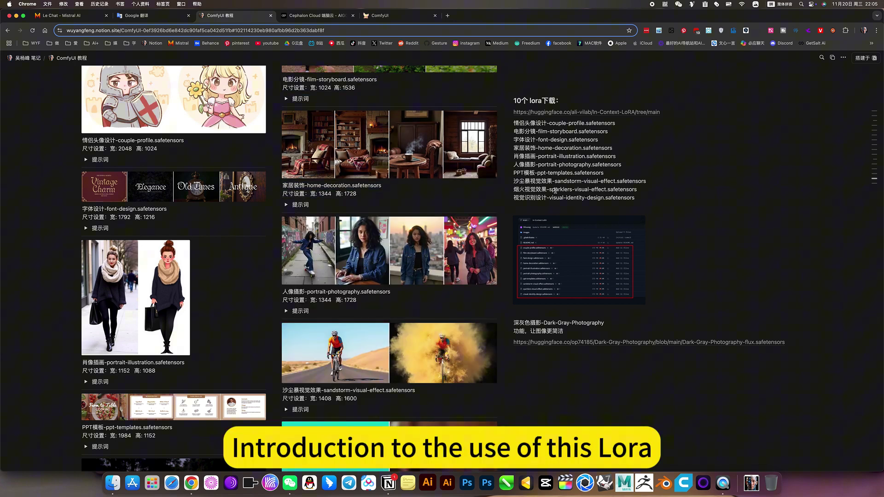
Step: Find the Dark-Gray-Photography LoRA entry in the notes and highlight its name
scroll(546, 295, "down", 4)
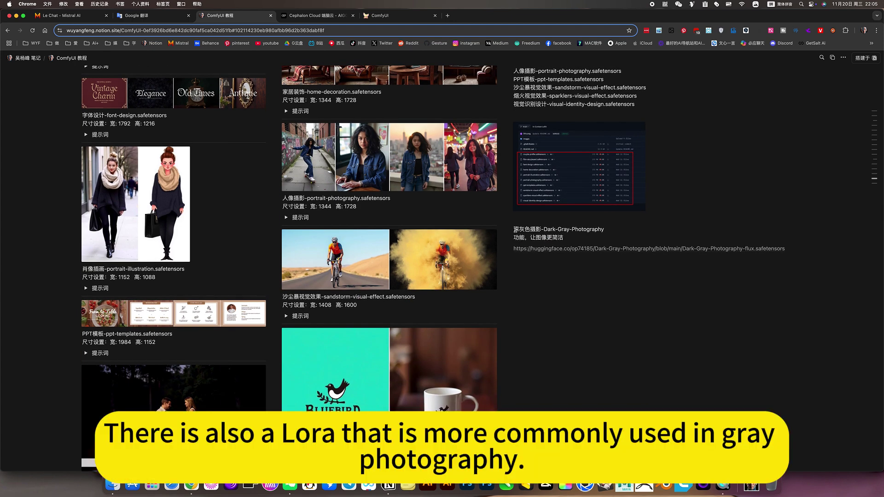
left_click_drag(515, 228, 605, 231)
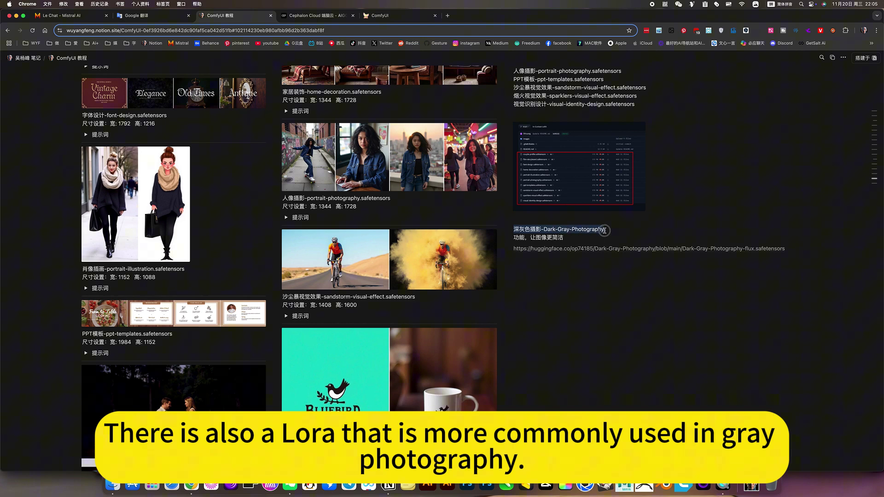
left_click(567, 234)
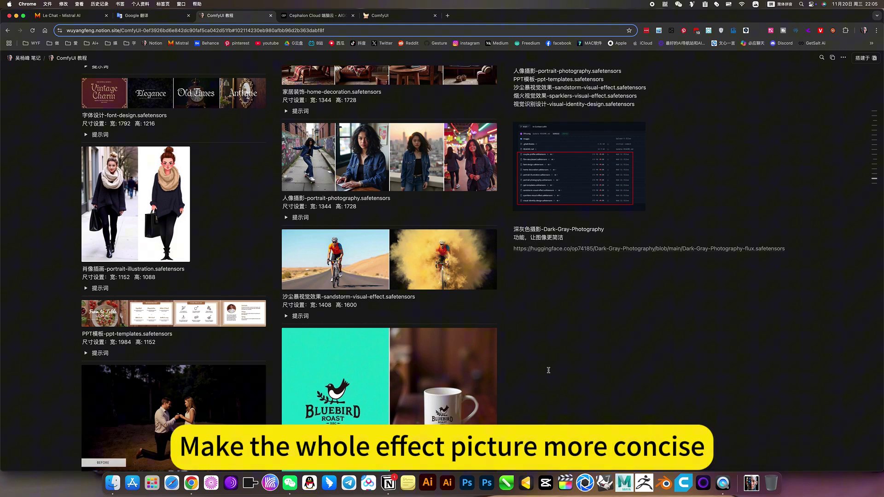
Step: Examine the workflow screenshots in the notes: the default 10-function consistency workflow and the 指定logo图像生成效果图 workflow
scroll(549, 370, "down", 10)
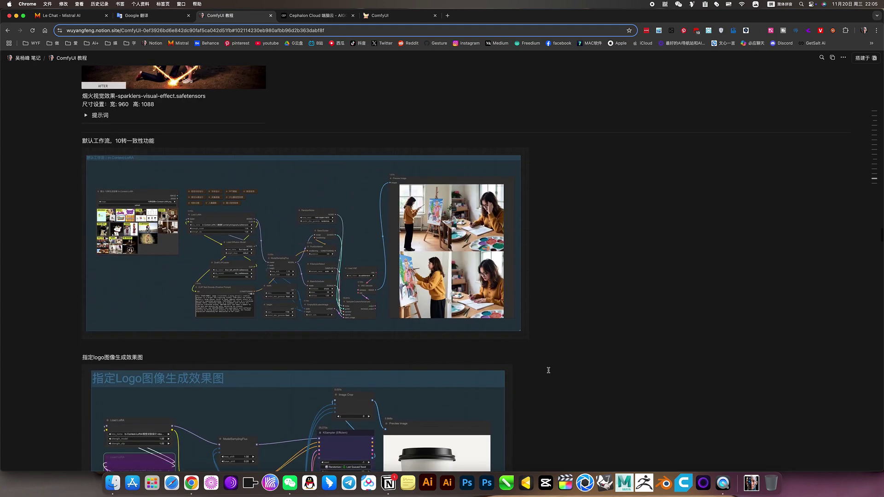
scroll(548, 370, "down", 1)
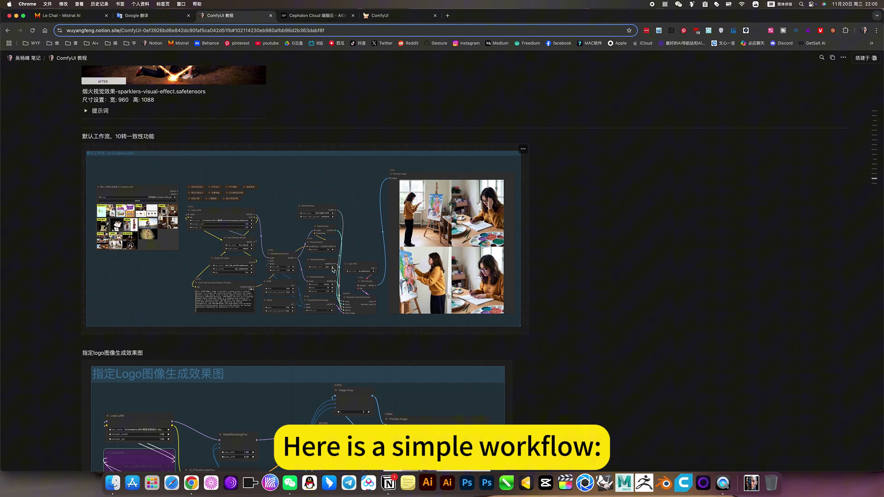
scroll(333, 269, "down", 2)
scroll(332, 269, "up", 4)
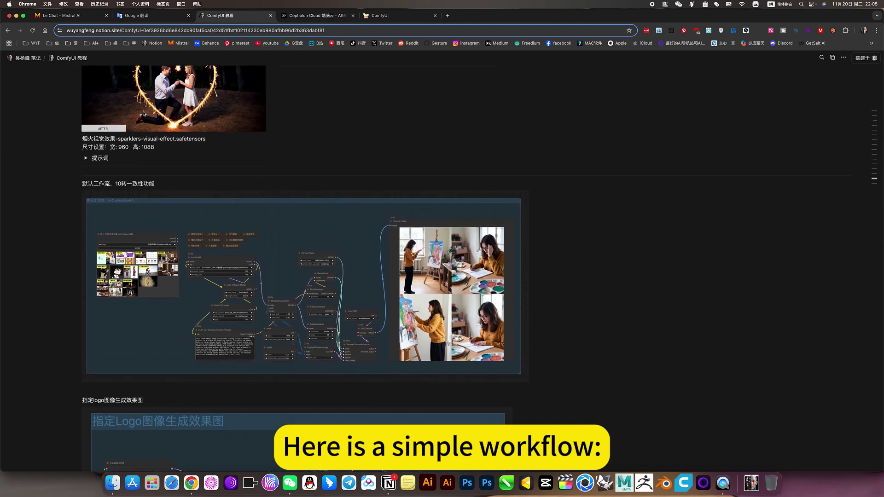
scroll(218, 208, "down", 4)
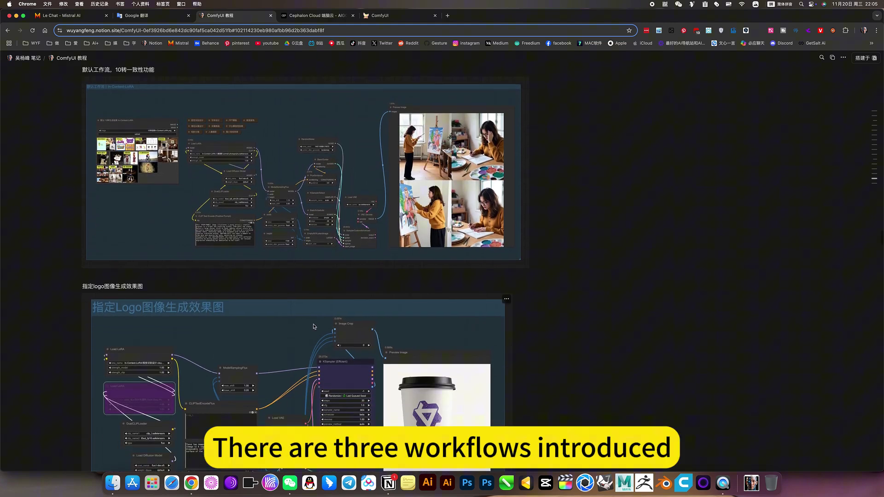
scroll(301, 324, "down", 10)
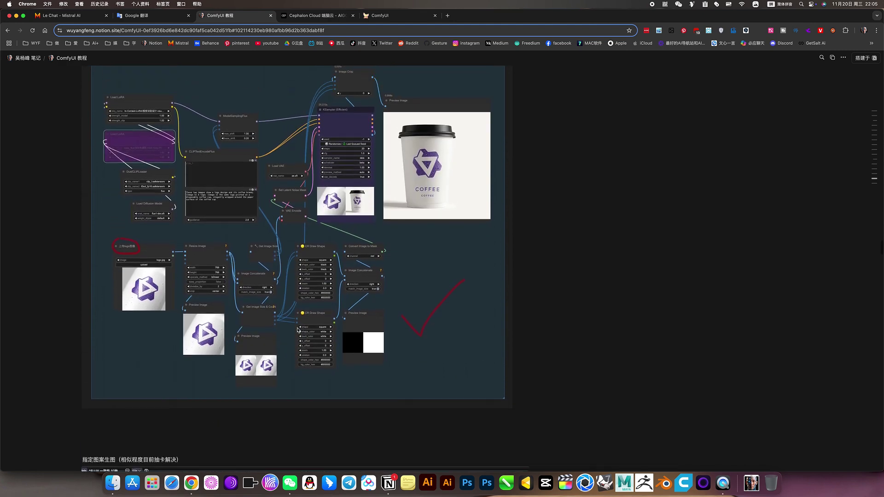
scroll(281, 168, "up", 4)
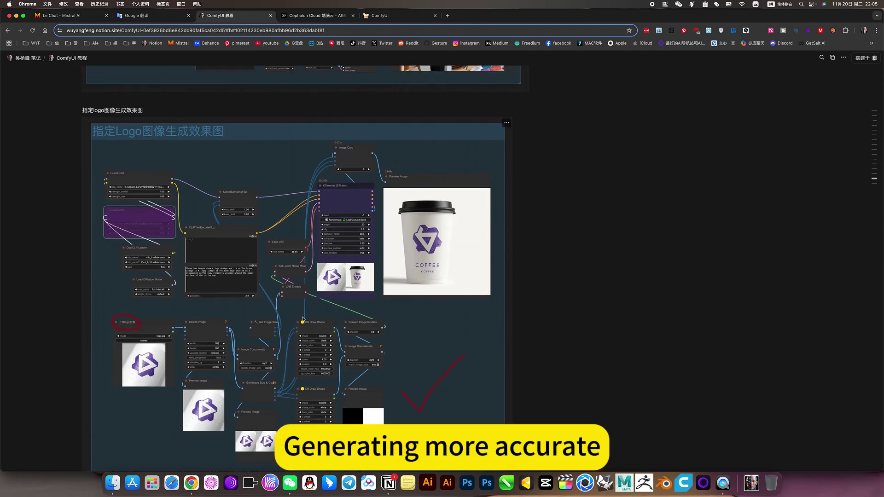
Step: Review the rest of the FLUX 一致性 10种 notes: the workflow screenshots, the embedded bilibili tutorial and the FLUX 一致性 10种｜IC Lora.json download
scroll(302, 319, "down", 3)
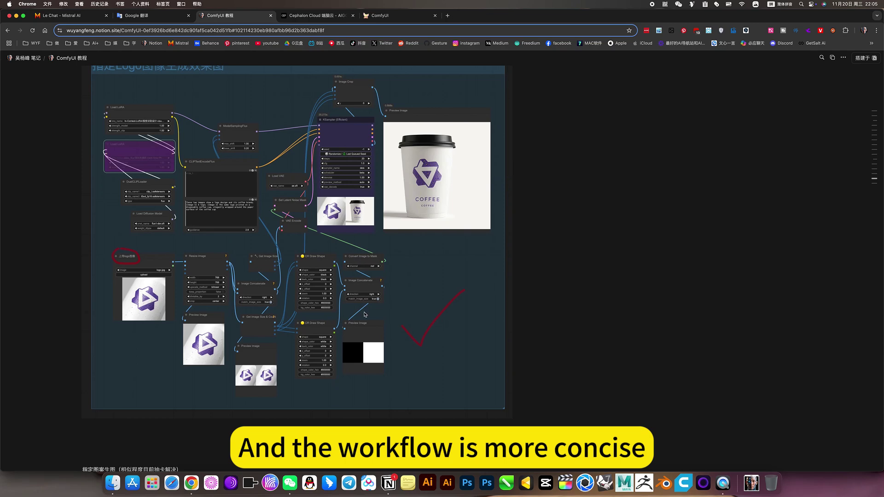
scroll(366, 314, "down", 15)
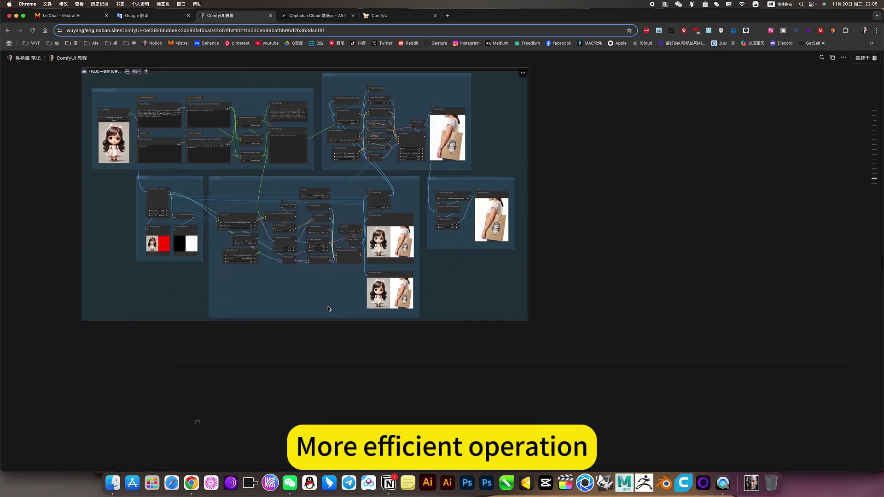
scroll(329, 308, "down", 6)
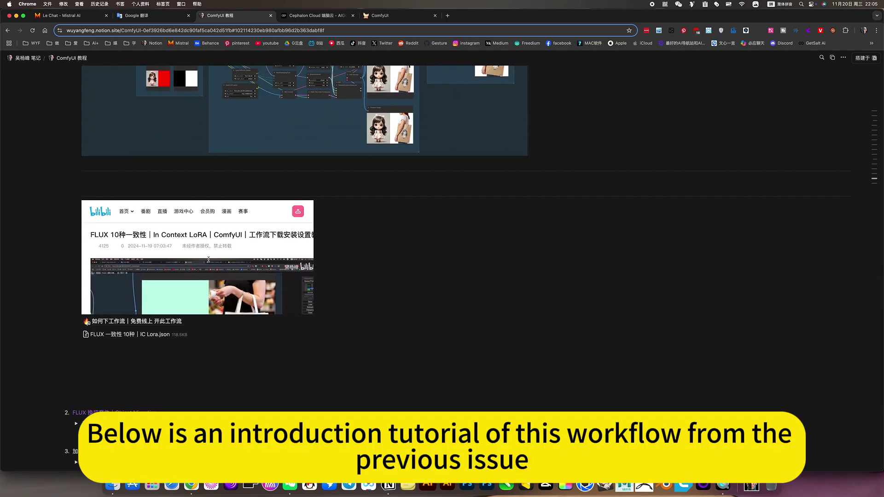
scroll(244, 256, "down", 2)
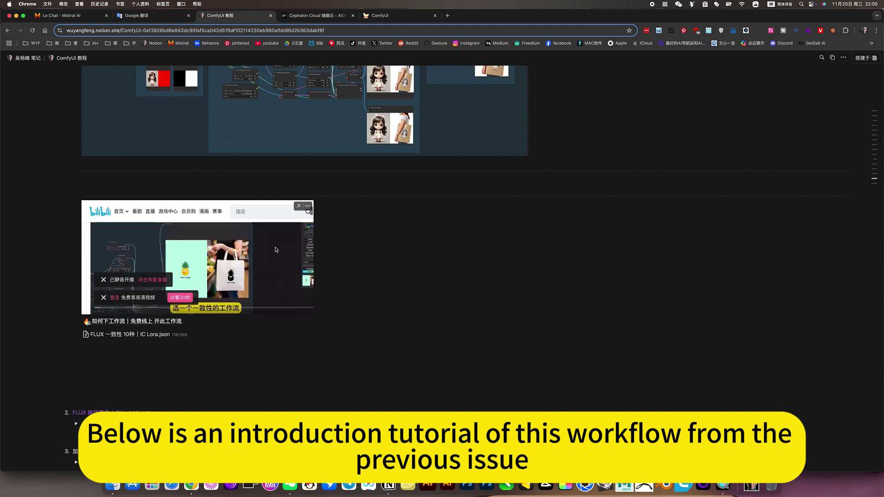
scroll(237, 315, "up", 3)
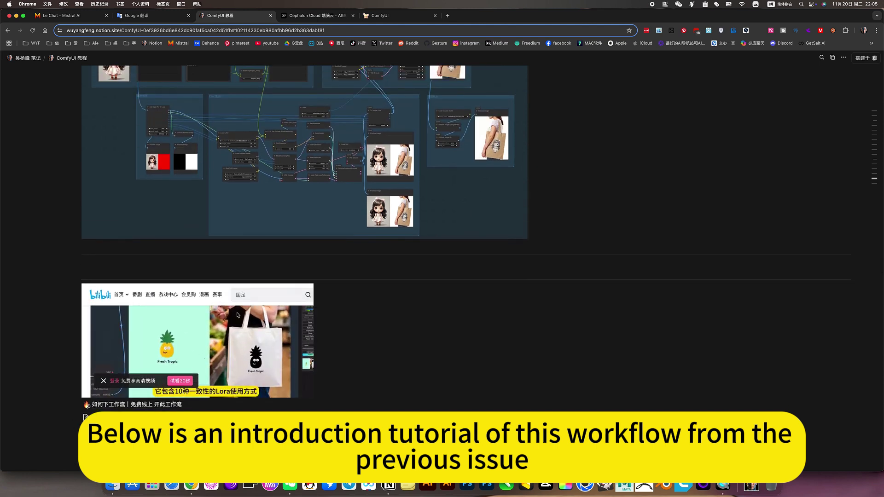
scroll(379, 369, "down", 1)
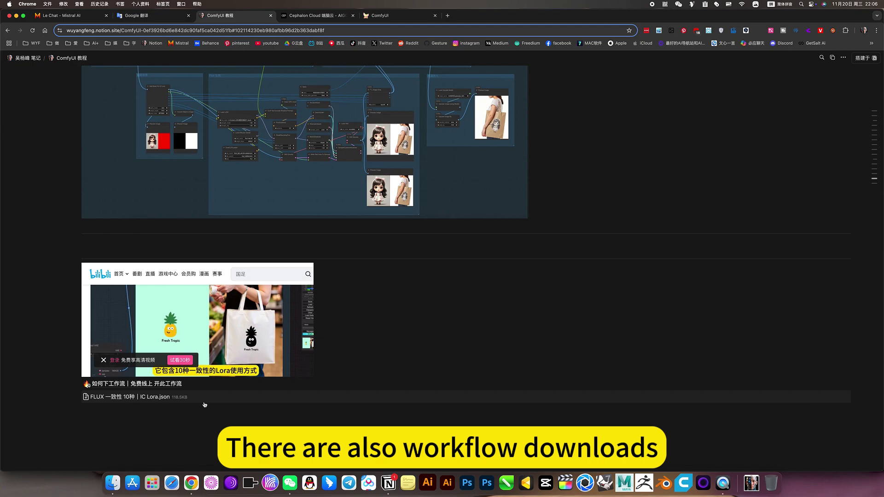
Step: Collapse the 下载设置 of FLUX 一致性 10种｜IC Lora and the 图像类 section that contains it
scroll(204, 404, "up", 10)
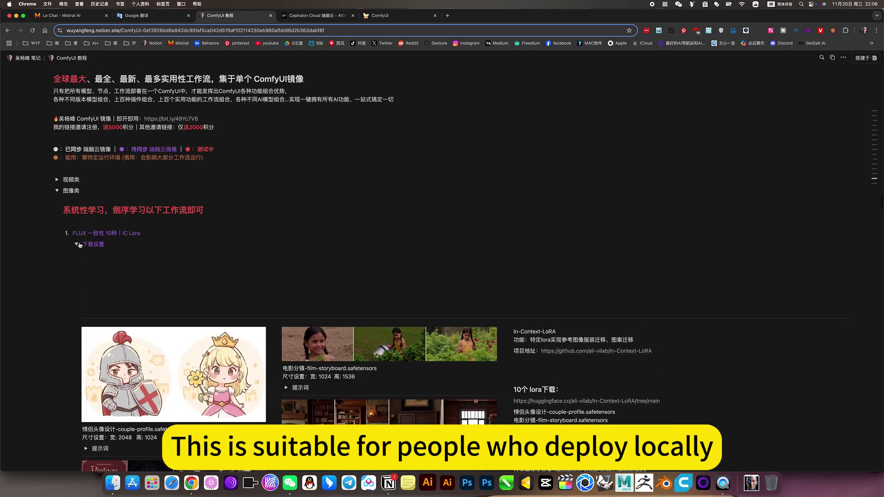
left_click(77, 244)
scroll(190, 220, "up", 4)
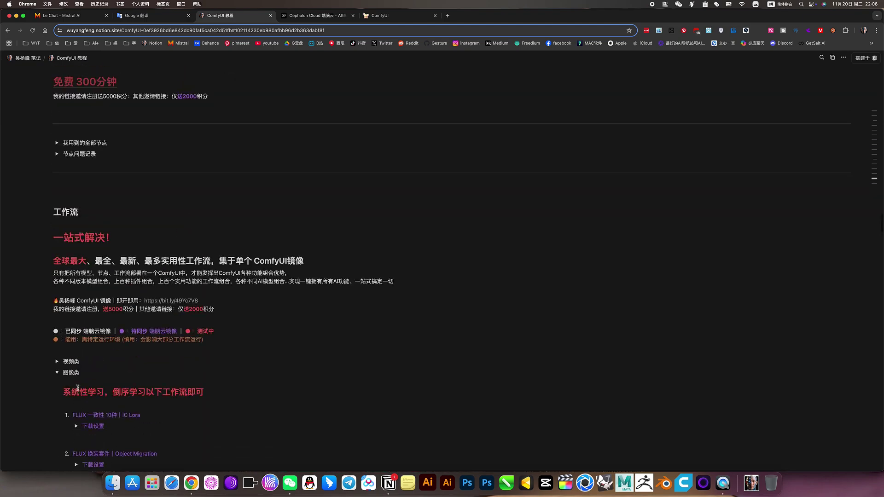
left_click(57, 372)
Step: Expand the 模型 section under 工作流下载及设置 and open its 主流 category to view the mainstream models
scroll(154, 291, "up", 5)
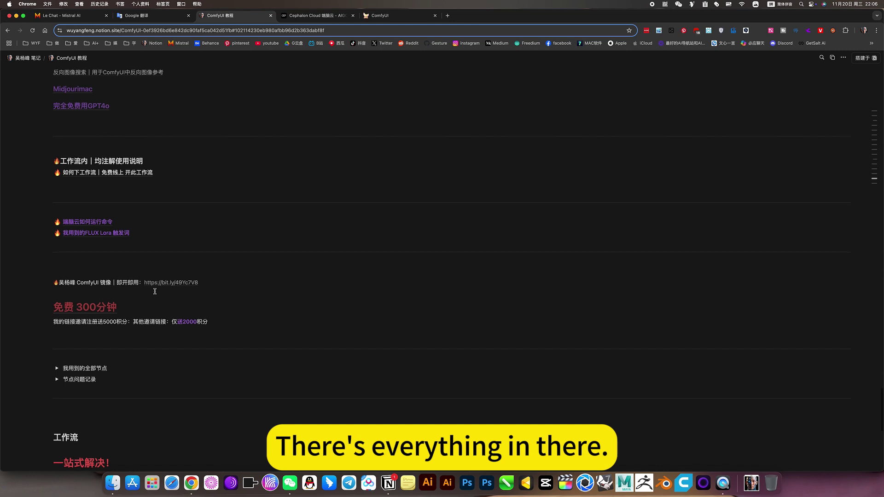
scroll(155, 291, "up", 8)
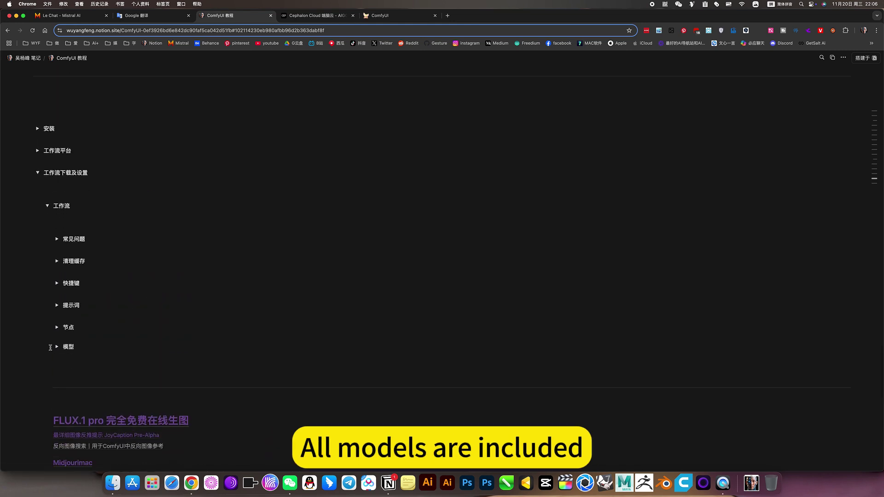
left_click(56, 348)
scroll(91, 244, "down", 4)
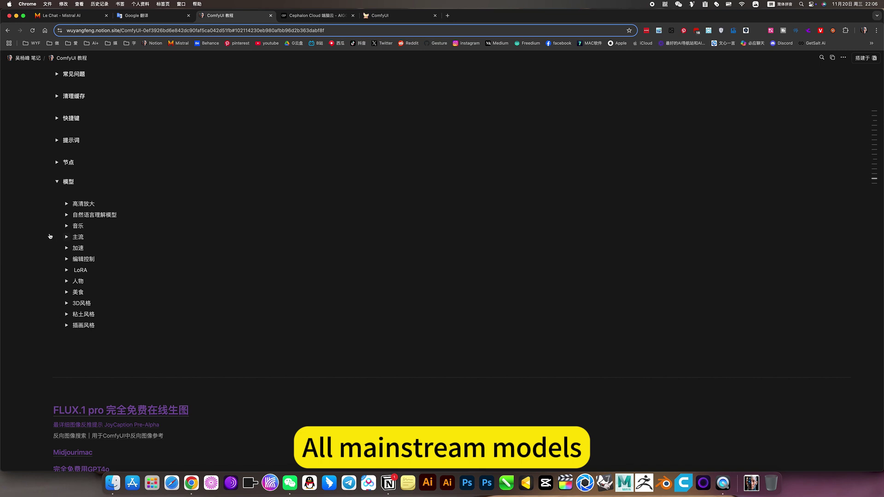
scroll(60, 237, "up", 1)
Step: Expand the 节点 and 提示词 sections and take a brief look at the 格式 and 常用 prompt notes
left_click(58, 207)
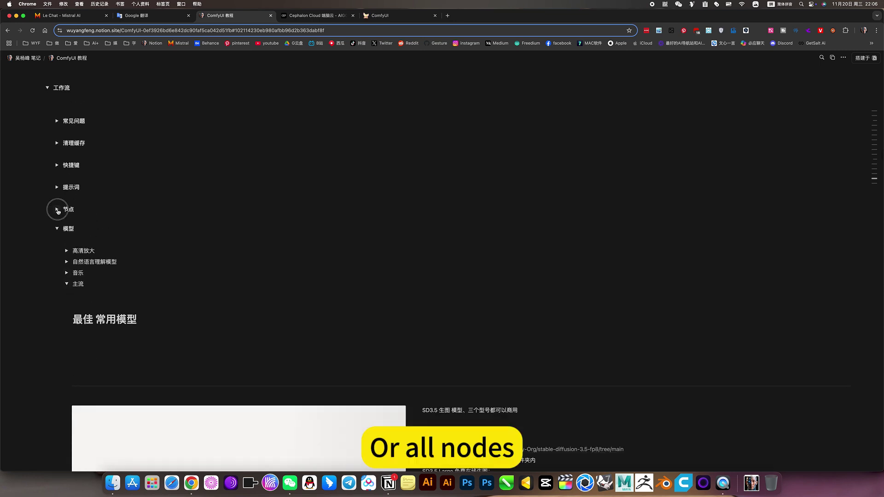
left_click(58, 187)
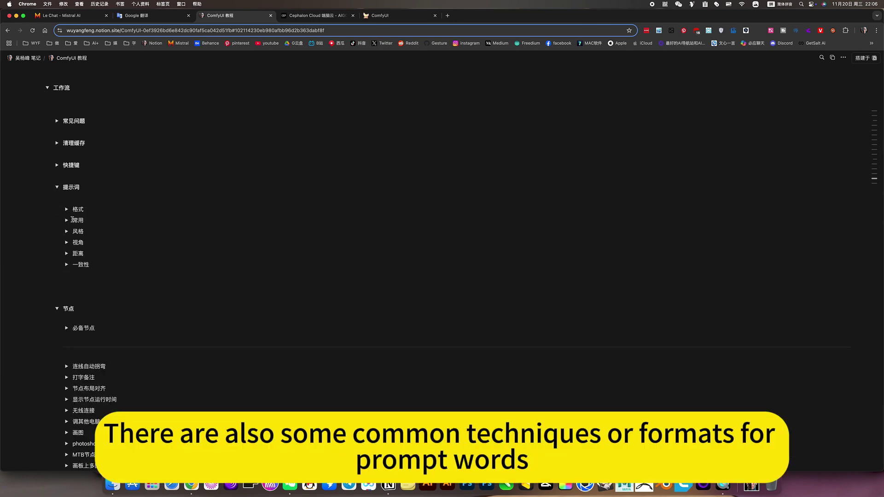
left_click(67, 210)
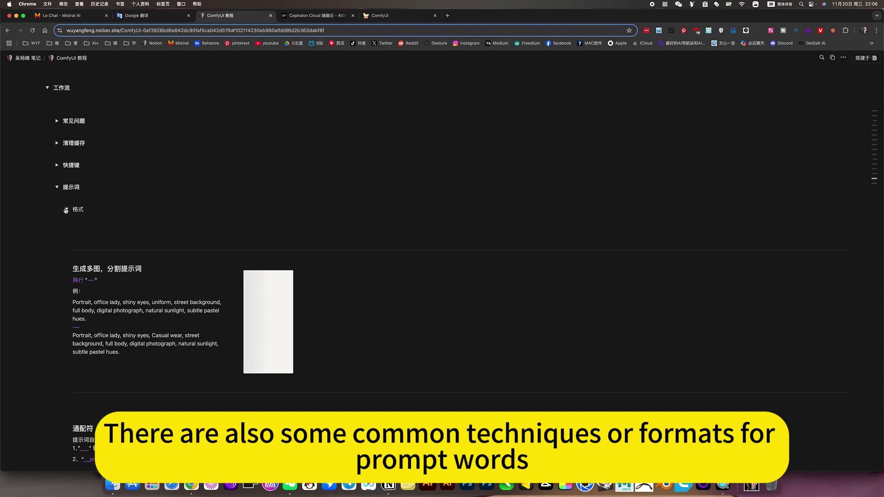
left_click(68, 210)
left_click(66, 220)
left_click(66, 220)
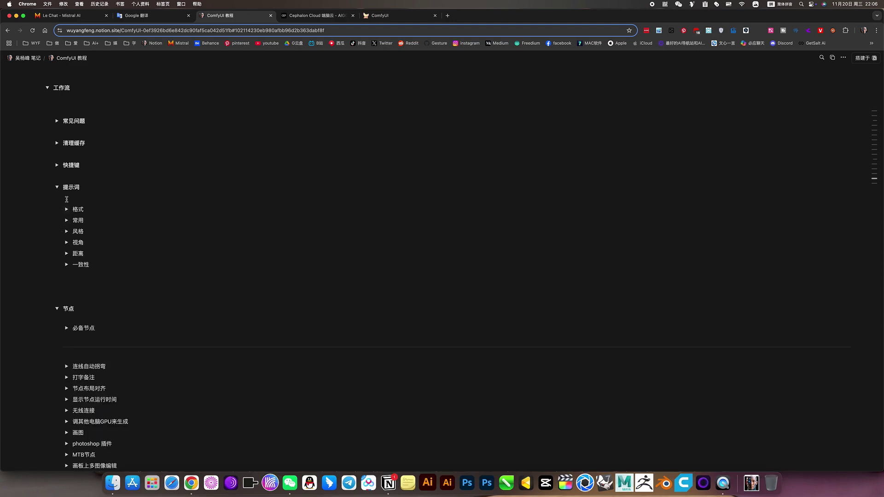
Step: Expand 风格 and its 拍摄风格 entry under 提示词 and examine the photography-style portrait examples
scroll(93, 257, "down", 5)
scroll(106, 225, "up", 6)
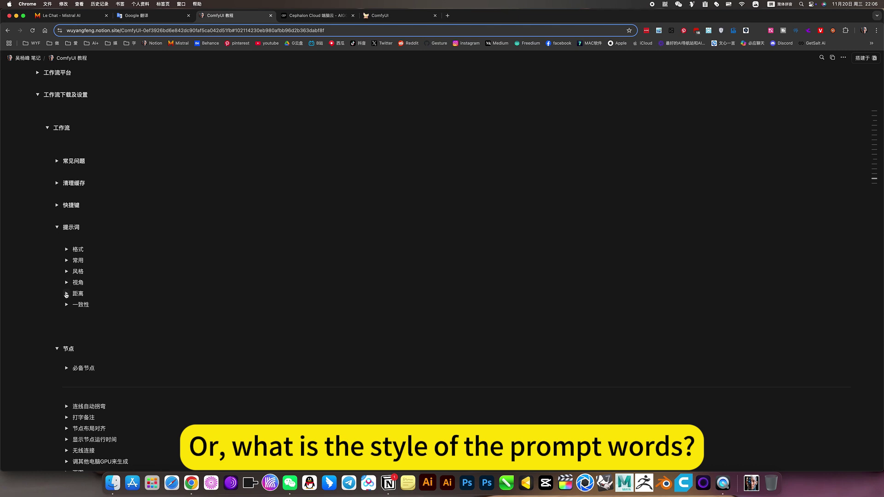
left_click(65, 273)
scroll(93, 282, "down", 1)
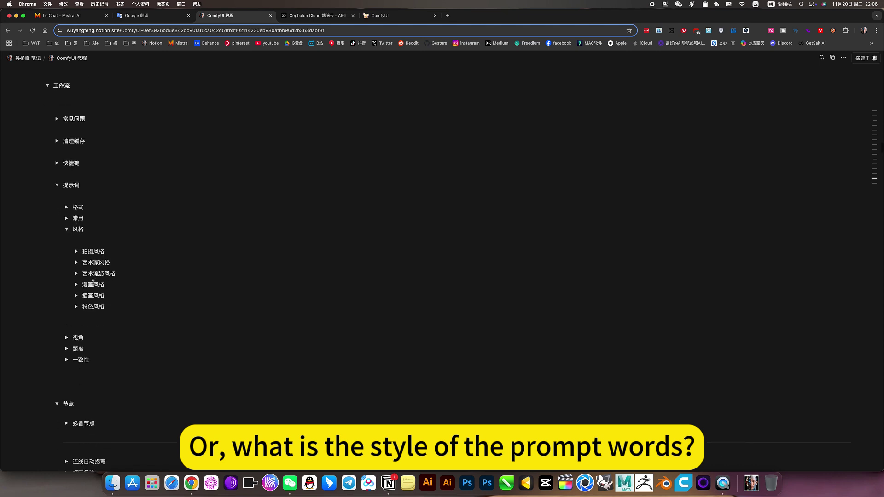
left_click(76, 251)
scroll(258, 272, "down", 1)
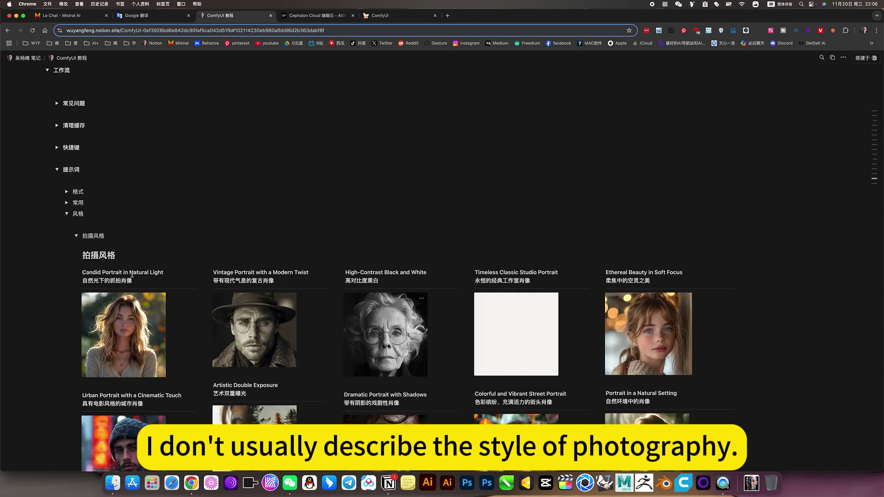
scroll(272, 290, "down", 5)
scroll(275, 292, "up", 3)
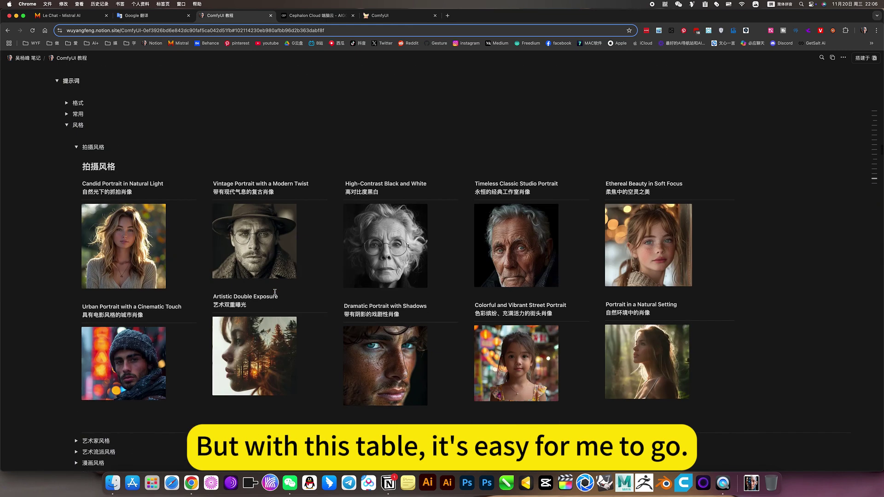
scroll(272, 292, "down", 5)
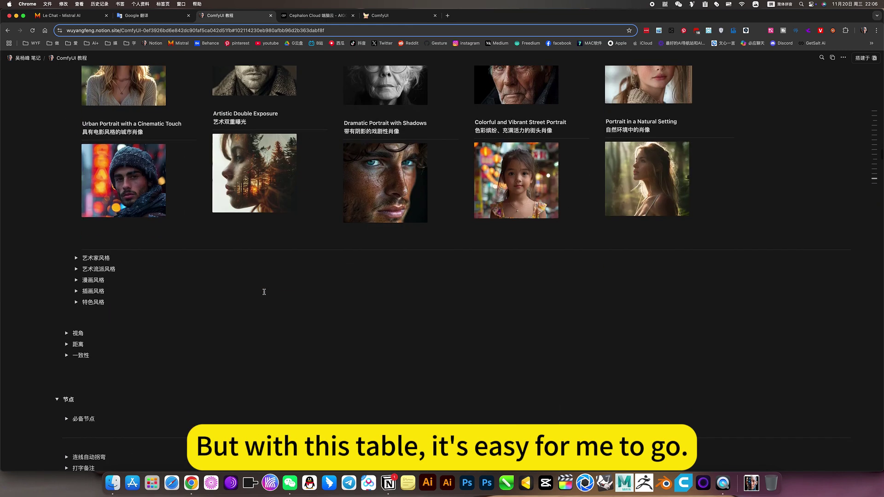
Step: Open the 漫画风格 entry, examine its cartoon and animation style examples, and close it again
left_click(77, 281)
scroll(184, 308, "down", 3)
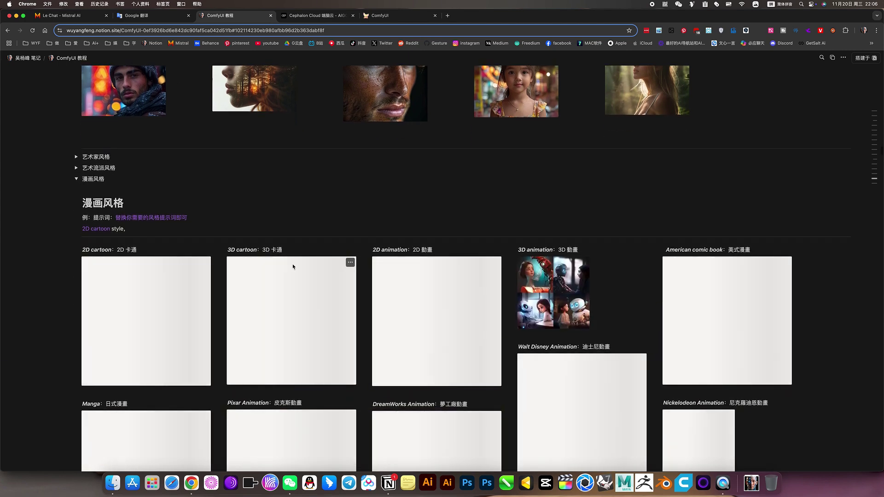
scroll(297, 320, "down", 1)
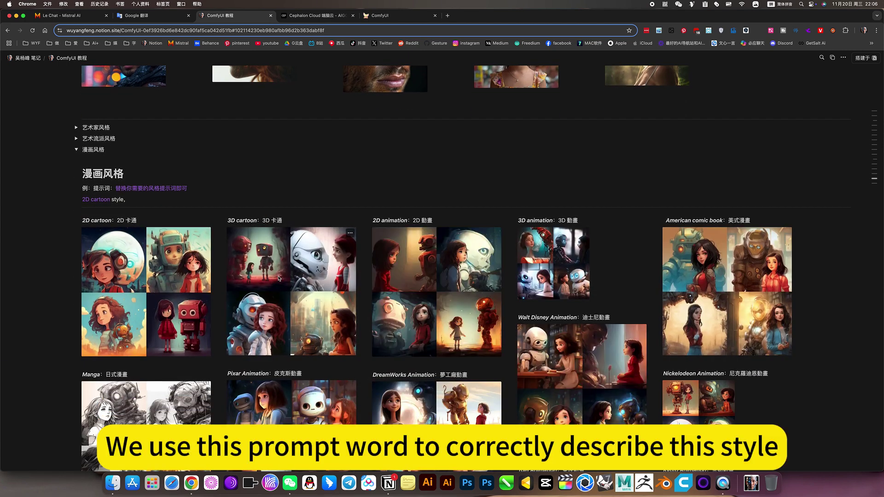
scroll(279, 278, "up", 1)
left_click(76, 179)
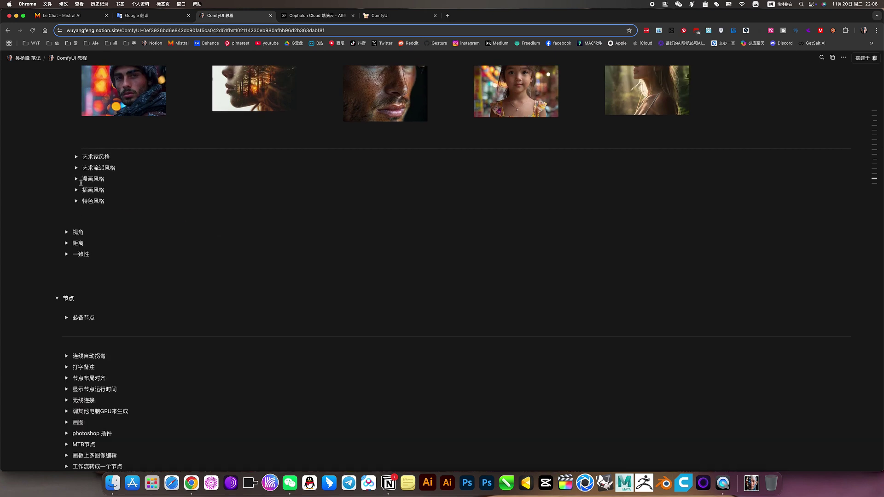
Step: Open the 艺术流派风格 entry, view its art-school style examples, and close it again
left_click(75, 168)
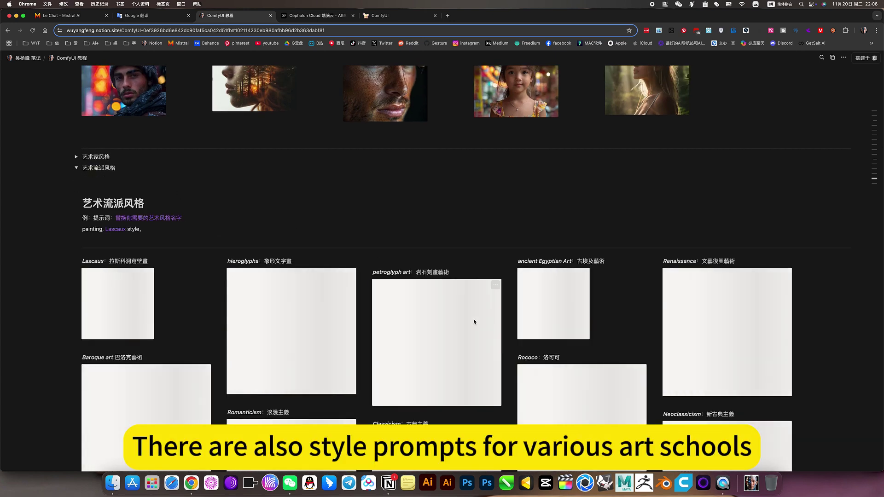
scroll(103, 184, "up", 2)
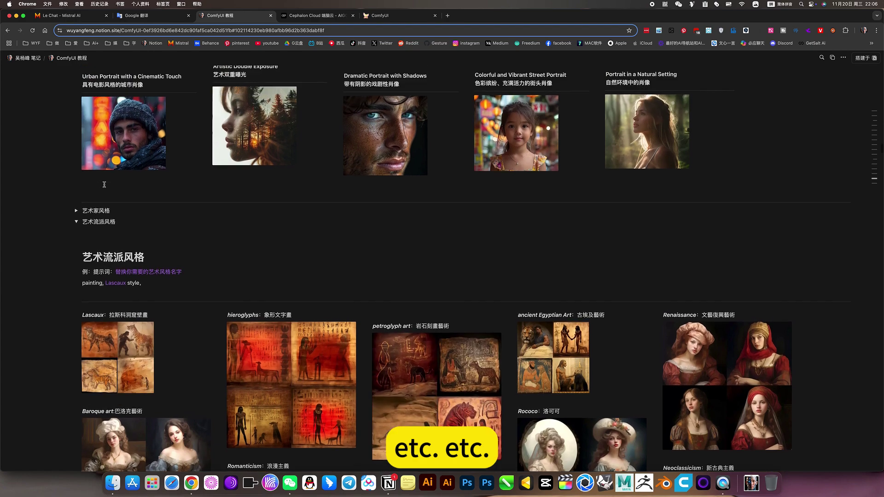
left_click(76, 232)
Step: Collapse the 拍摄风格 entry, the 风格 category and the whole 提示词 section
scroll(88, 207, "up", 6)
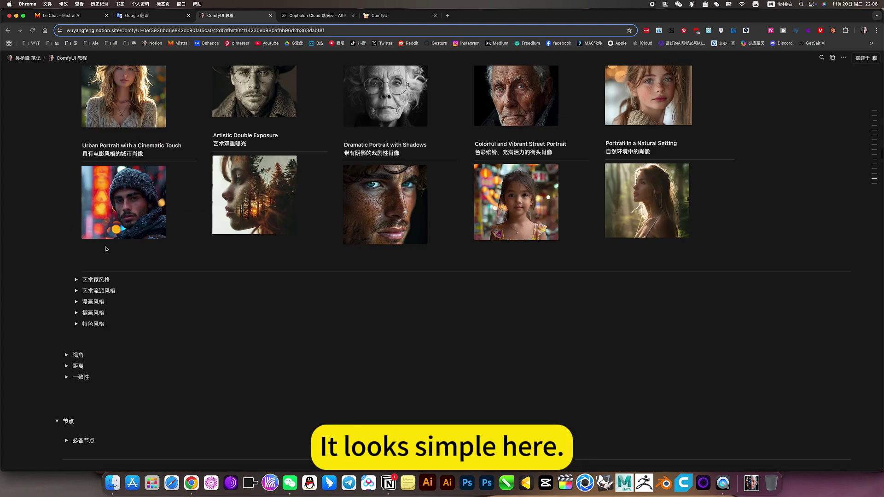
left_click(76, 144)
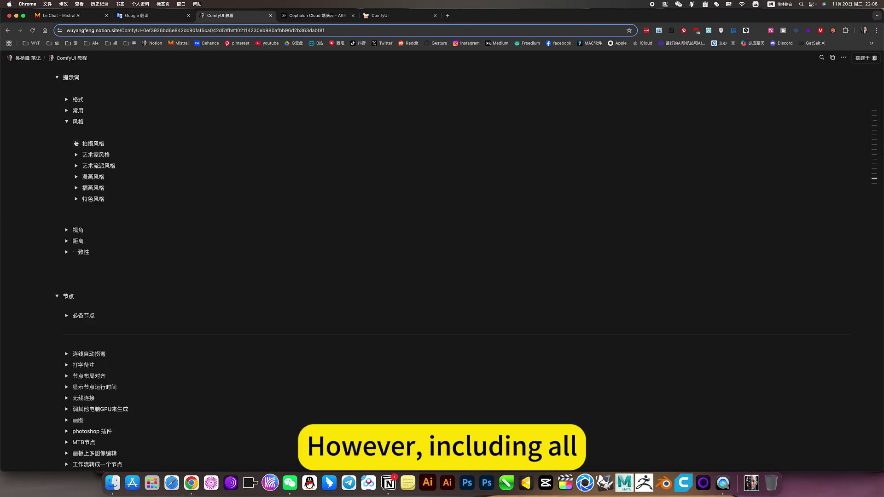
scroll(78, 174, "up", 3)
left_click(67, 215)
scroll(67, 216, "up", 1)
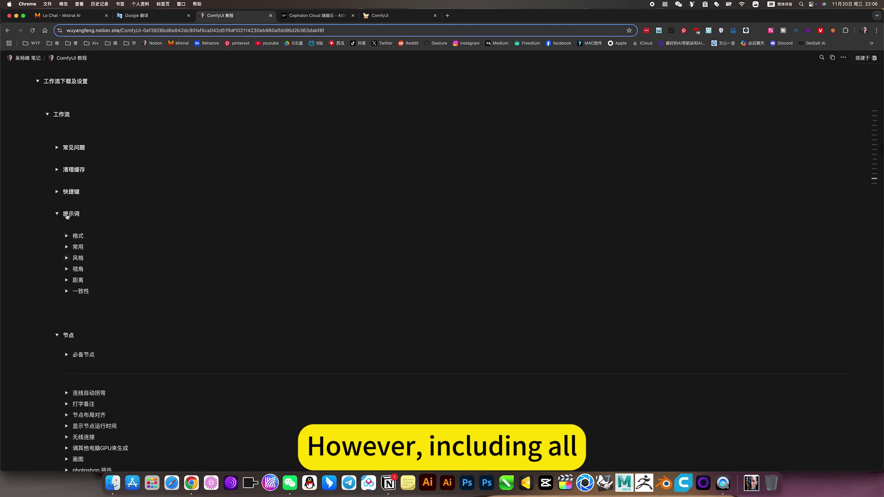
left_click(58, 214)
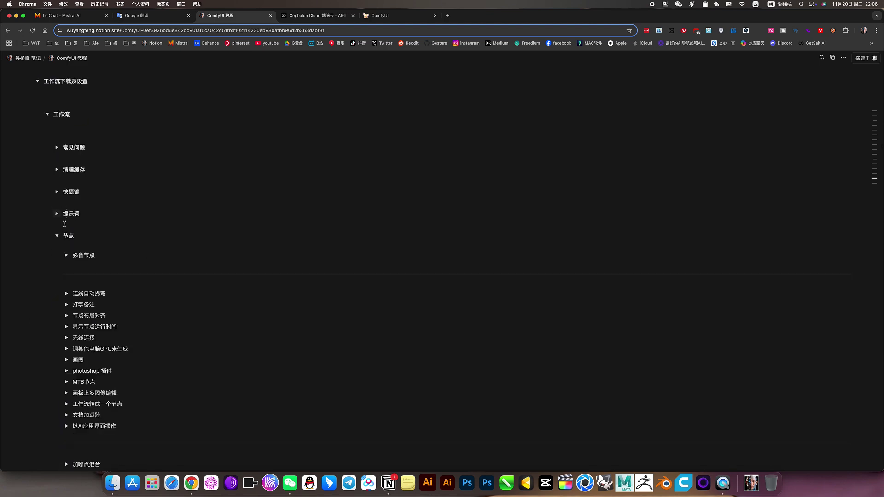
Step: Look through the list of nodes in the 节点 section and collapse the section
scroll(74, 230, "down", 2)
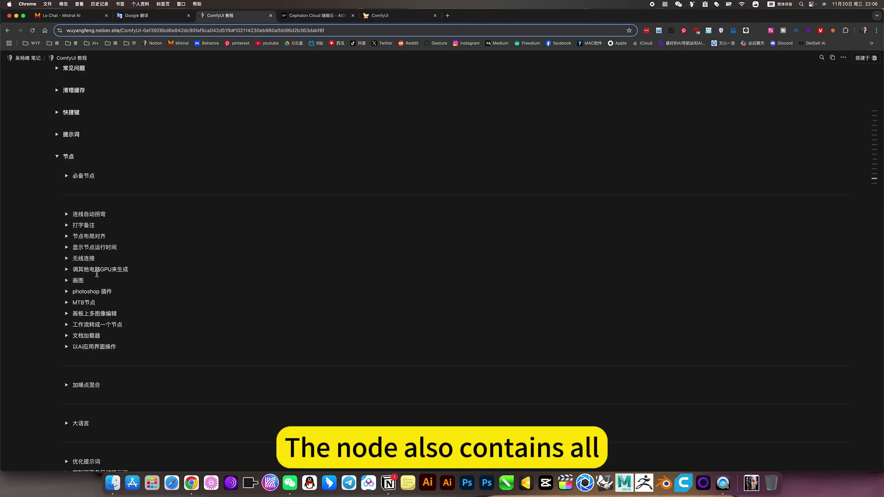
scroll(83, 244, "down", 10)
scroll(97, 275, "up", 7)
scroll(97, 275, "up", 10)
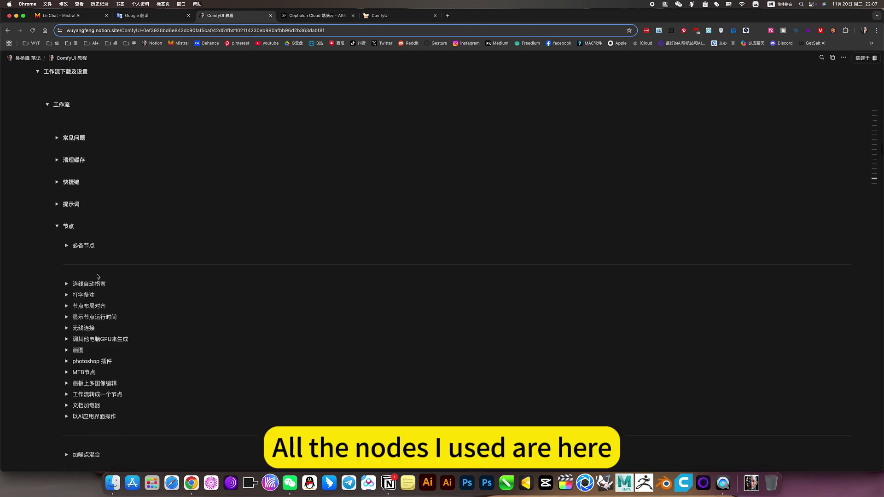
left_click(56, 254)
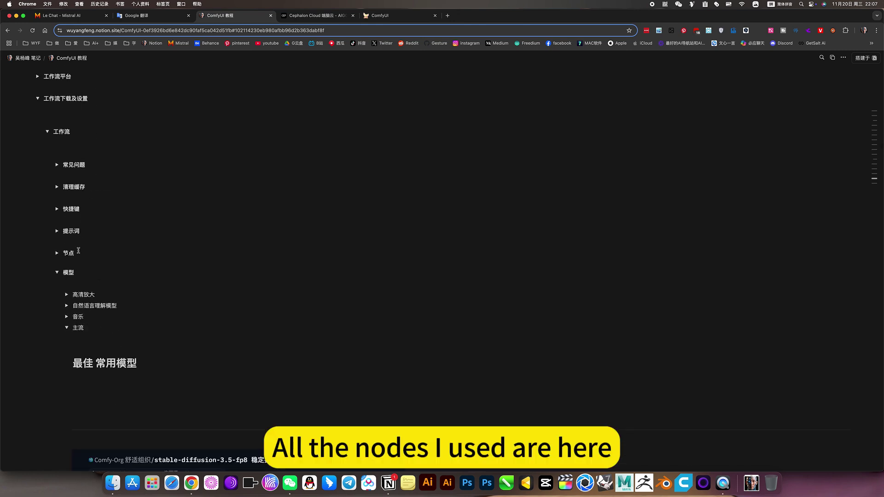
Step: Collapse the 模型 section and go to the 工作流 overview listing 视频类, 图像类 and 语音类
scroll(55, 259, "down", 1)
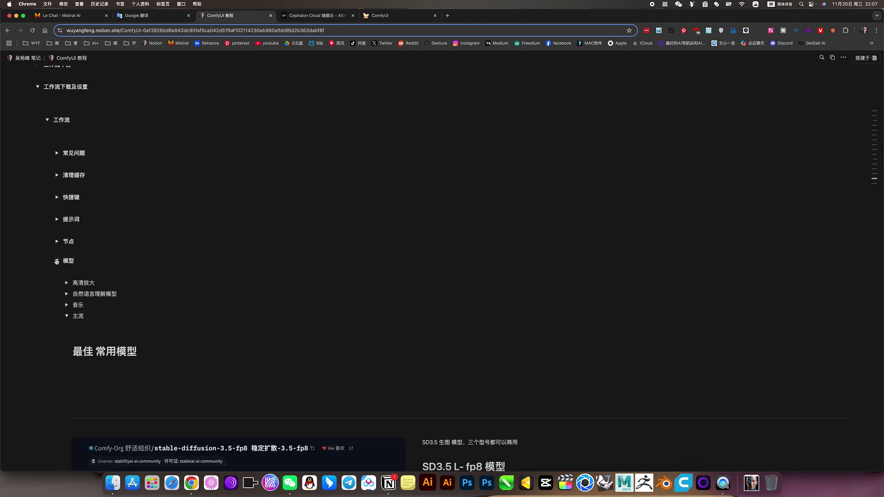
left_click(57, 261)
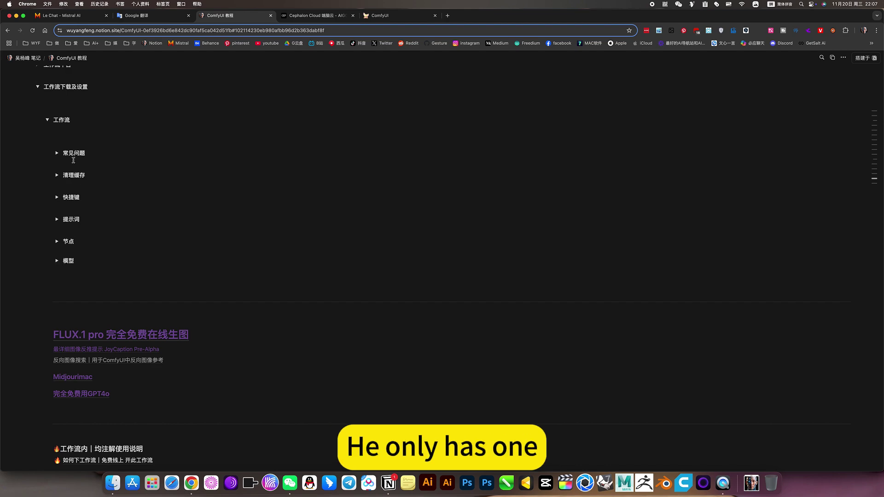
scroll(109, 248, "down", 10)
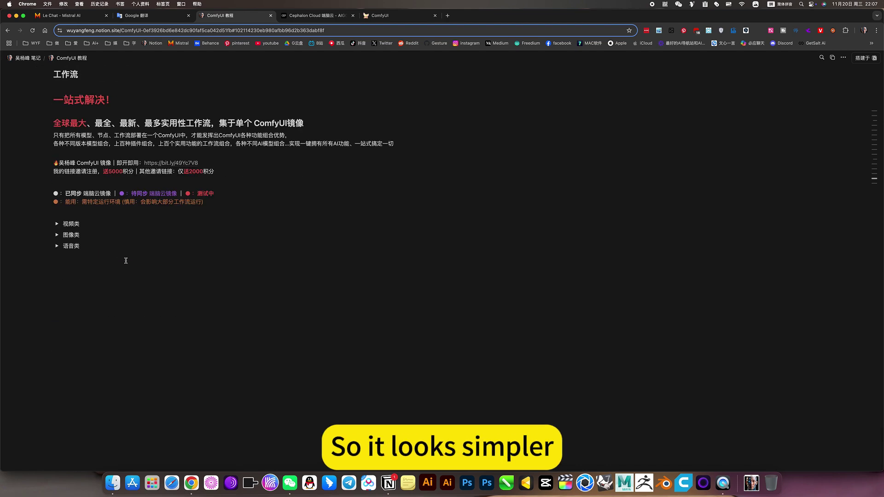
Step: Return to the ComfyUI workflow and examine the Load LoRA node in the 指定Logo图像生成效果图 group
left_click(391, 15)
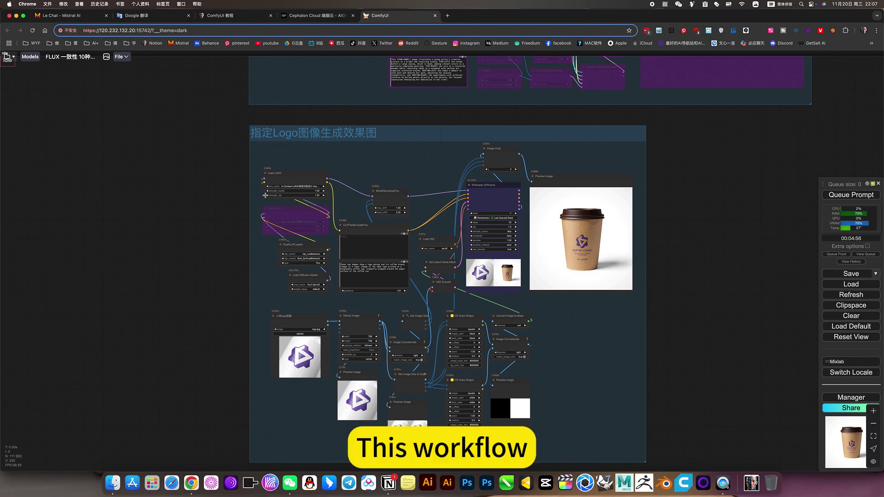
scroll(273, 202, "up", 3)
scroll(273, 201, "up", 5)
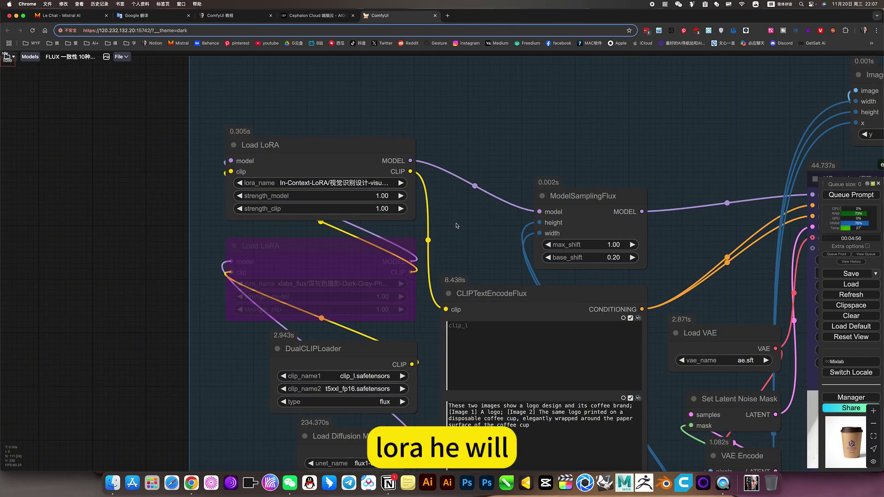
scroll(456, 226, "down", 6)
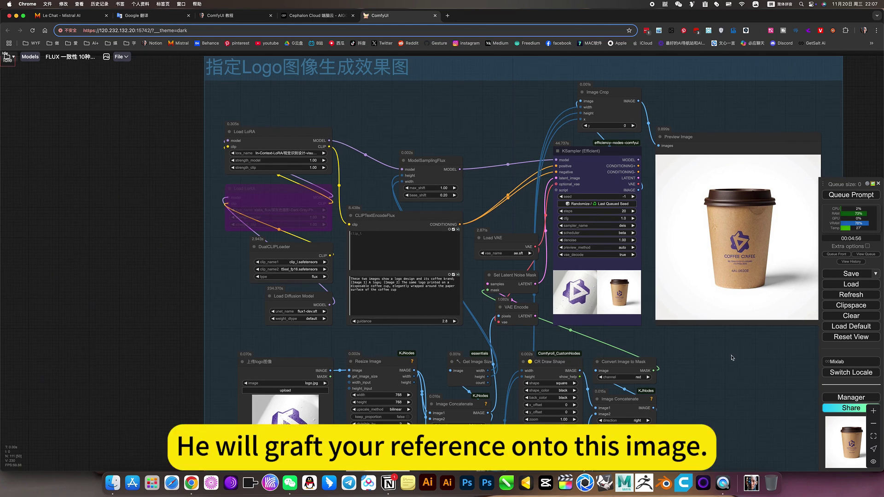
Step: Examine the Load Diffusion Model node with flux1-dev.sft beside the CLIPTextEncodeFlux prompt
left_click_drag(732, 357, 706, 363)
scroll(297, 302, "up", 1)
scroll(297, 302, "up", 5)
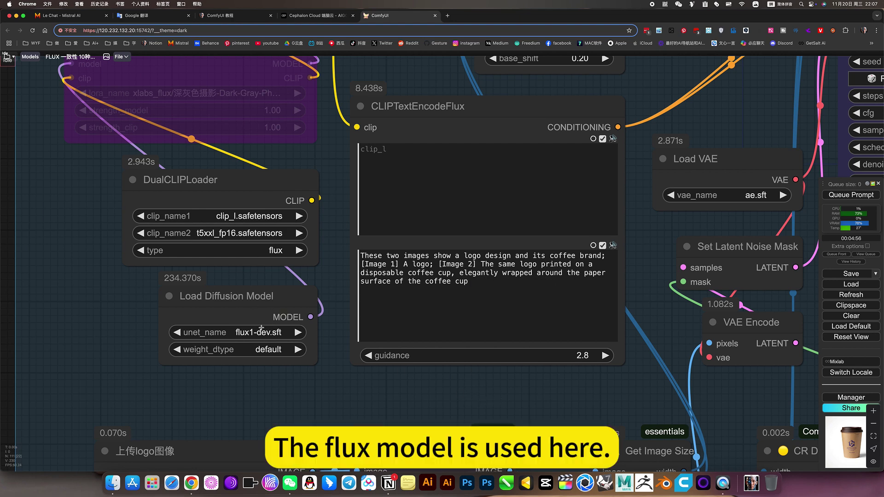
scroll(261, 300, "down", 5)
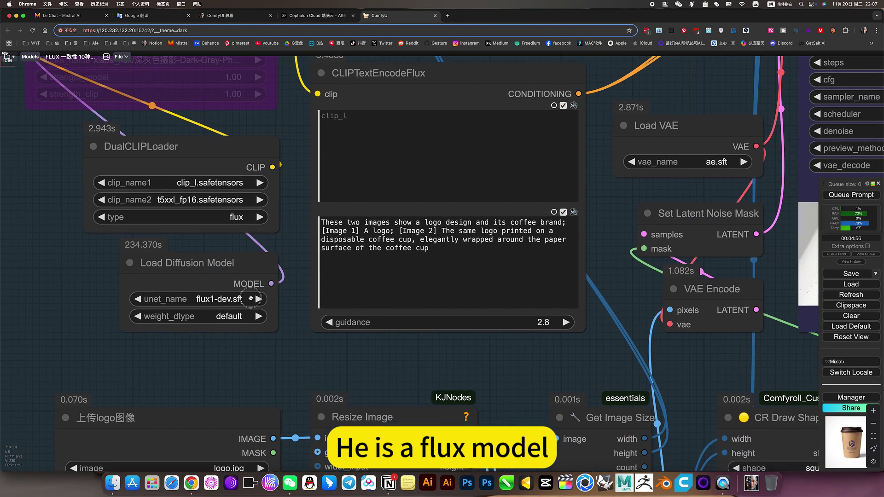
scroll(260, 300, "down", 1)
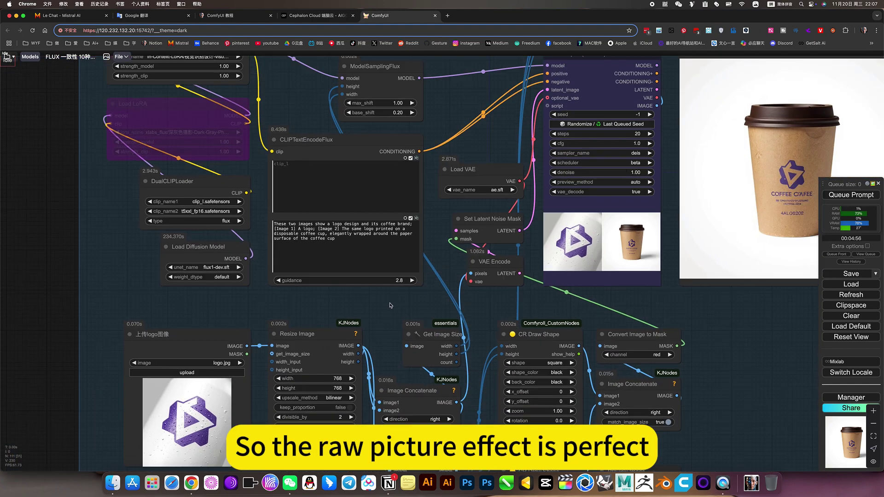
Step: Inspect the image-processing nodes from the logo upload through resizing and concatenation to the side-by-side preview and black-and-white mask
left_click_drag(390, 303, 344, 240)
scroll(343, 240, "down", 5)
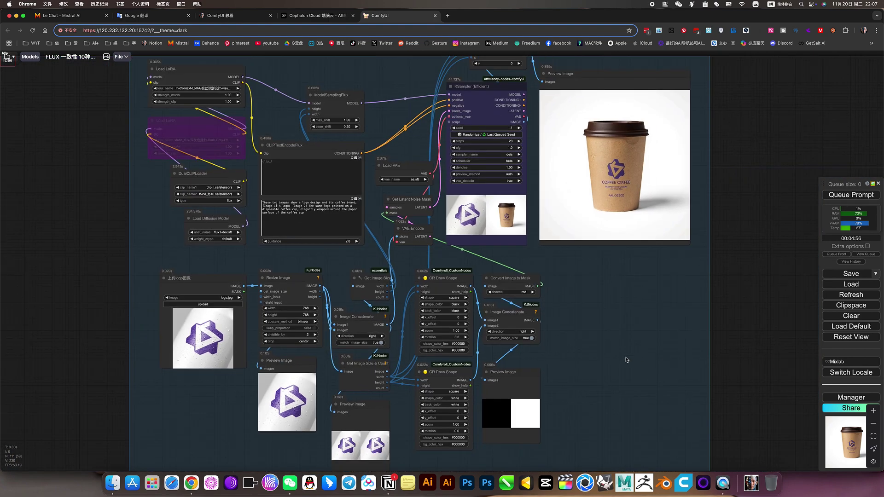
left_click_drag(646, 321, 673, 283)
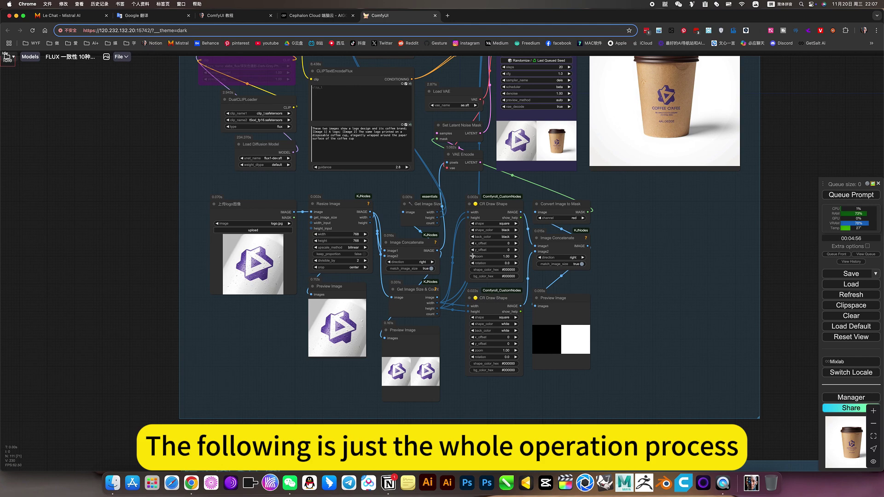
scroll(409, 282, "up", 3)
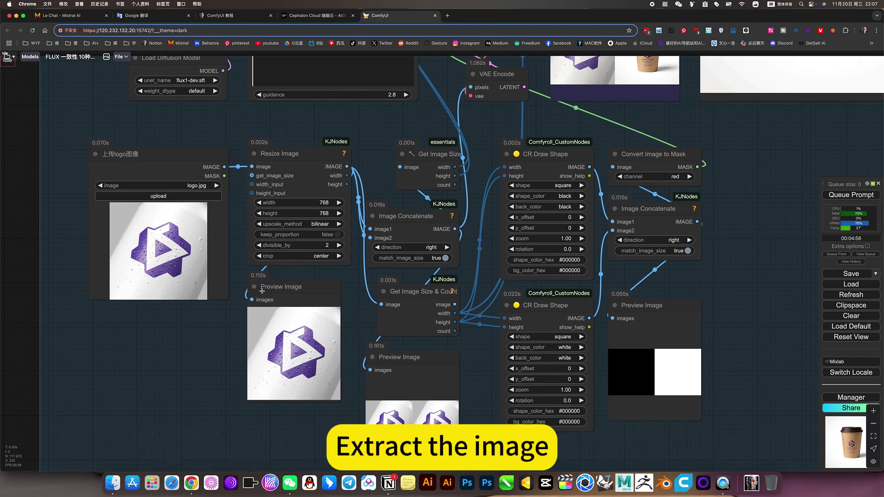
left_click(431, 362)
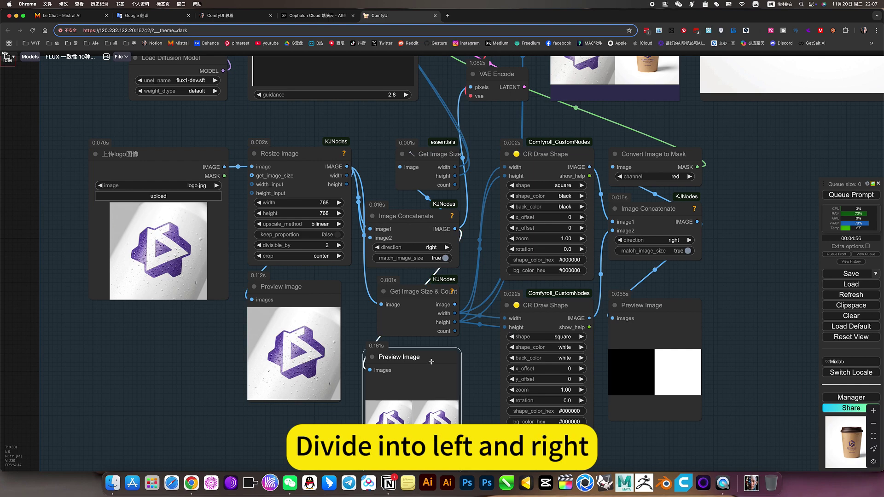
left_click_drag(564, 442, 509, 437)
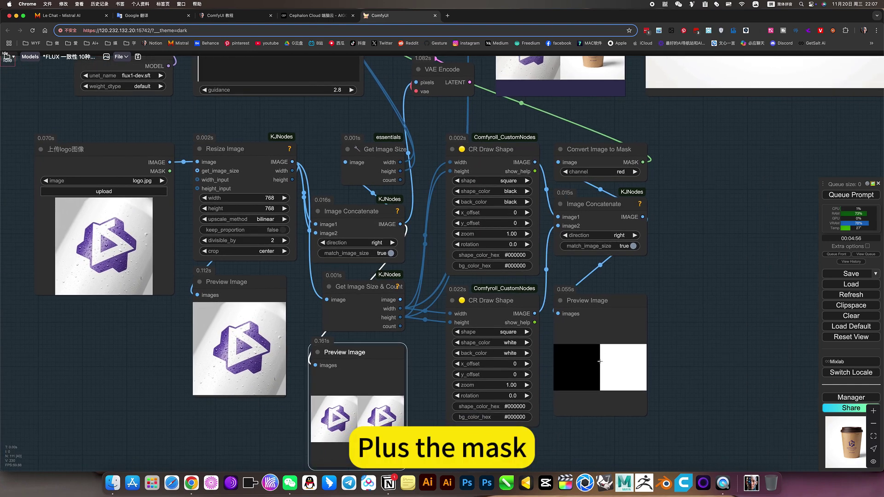
Step: Look over the whole logo group, comparing the arrangement of its upper generation part and lower image-processing part
left_click_drag(682, 343, 664, 426)
scroll(668, 345, "down", 5)
left_click_drag(672, 323, 683, 410)
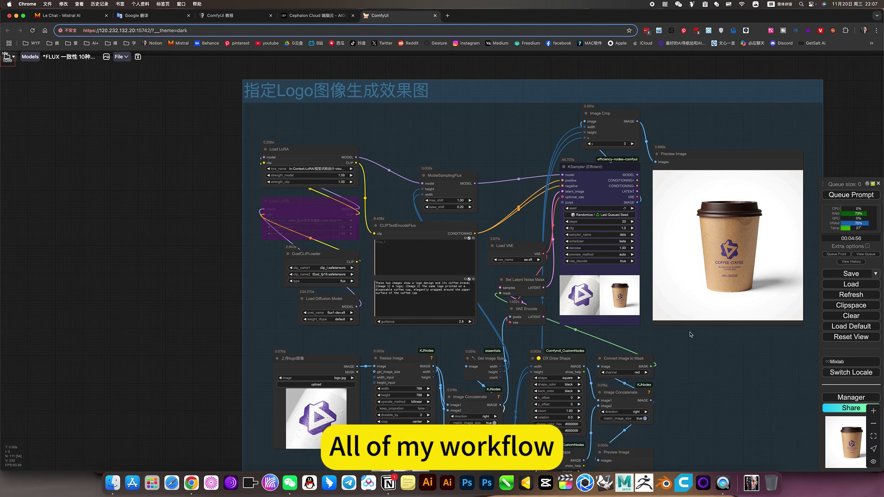
scroll(684, 336, "down", 3)
left_click_drag(628, 336, 527, 290)
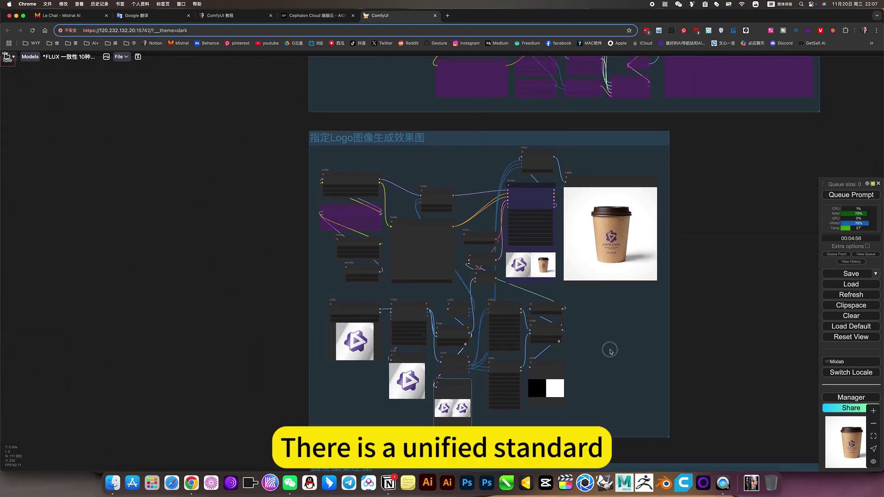
left_click_drag(610, 350, 609, 290)
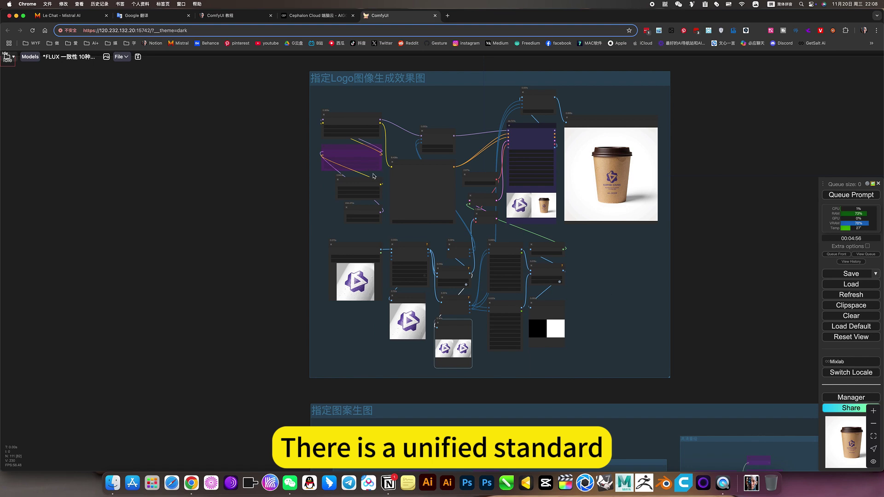
scroll(373, 176, "up", 4)
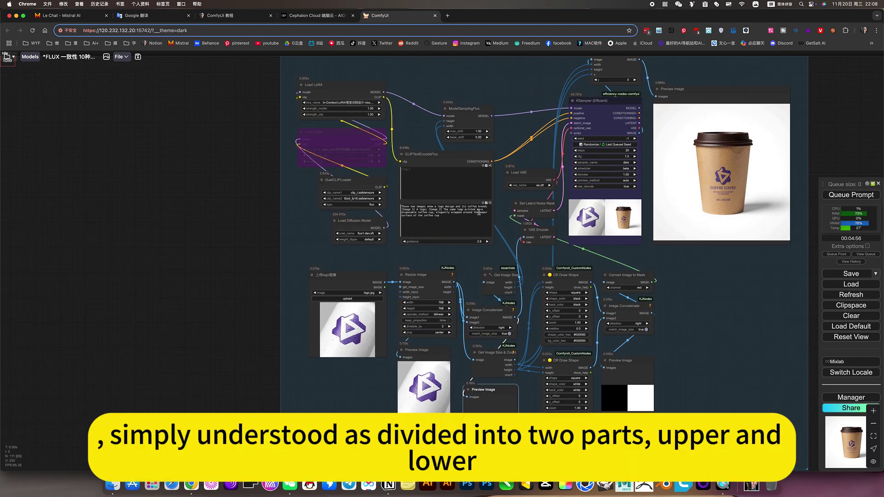
scroll(531, 258, "down", 4)
left_click_drag(620, 281, 589, 282)
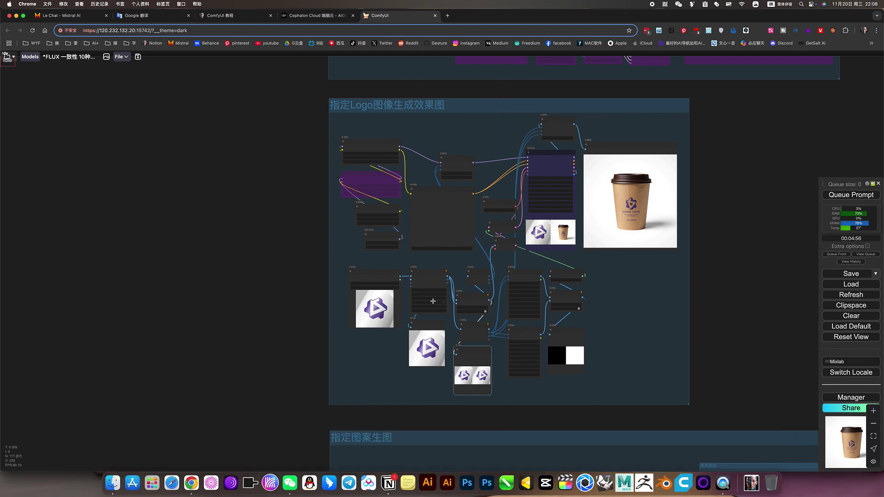
scroll(377, 296, "up", 5)
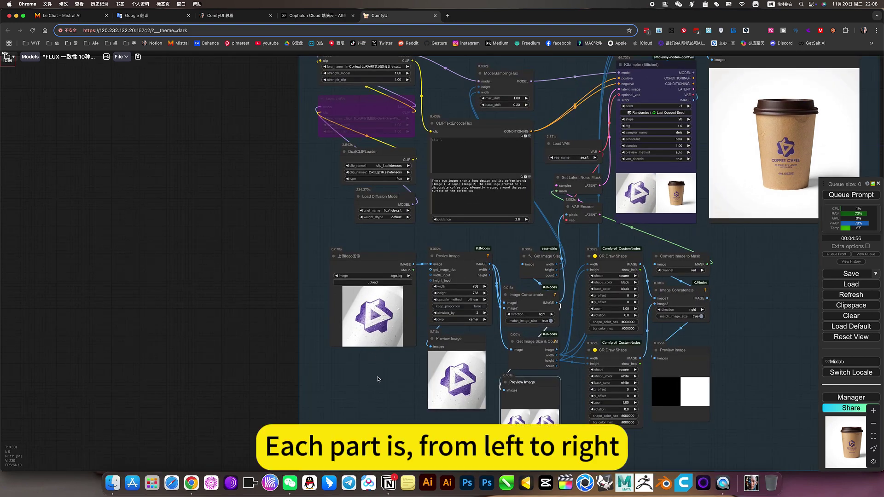
left_click_drag(379, 378, 356, 355)
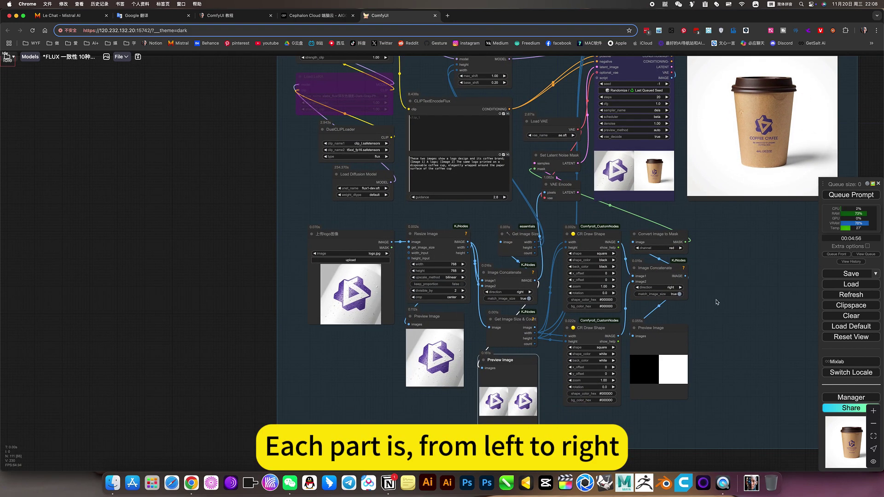
Step: Trace the lower part from 上传logo图像 through Preview Image and Get Image Size to CR Draw Shape, selecting each node in turn
scroll(390, 265, "up", 3)
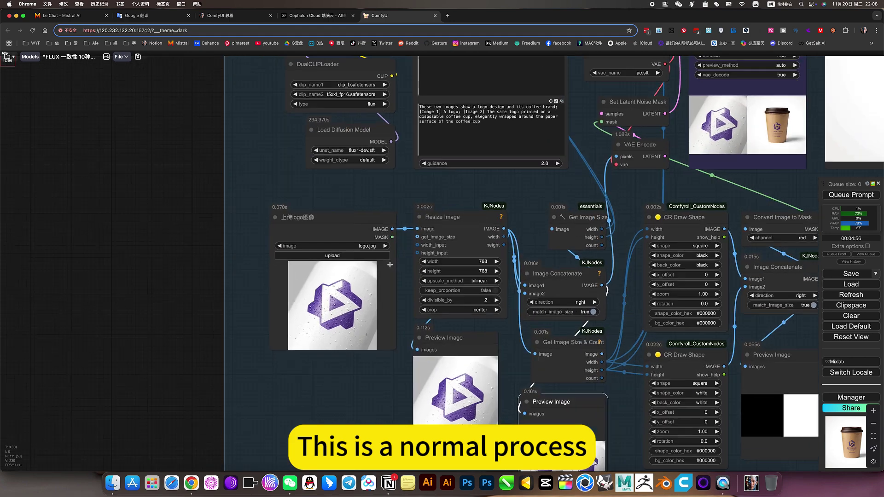
left_click(346, 218)
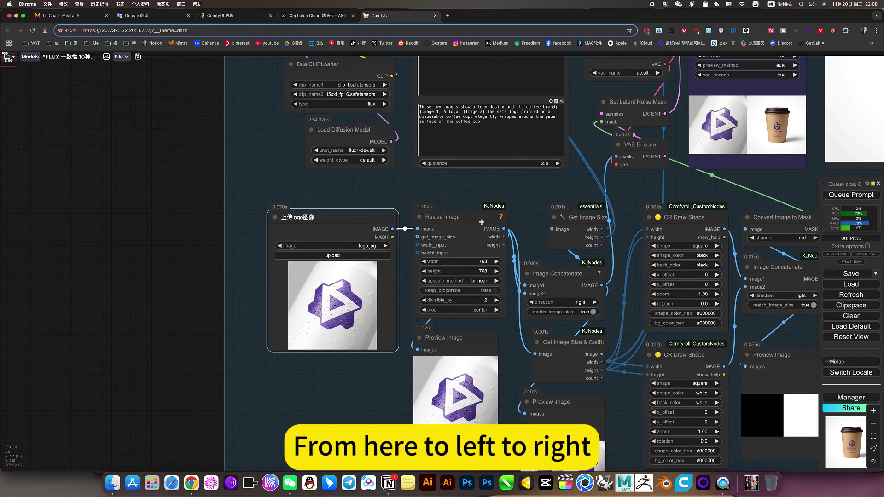
left_click(466, 348)
scroll(465, 348, "up", 1)
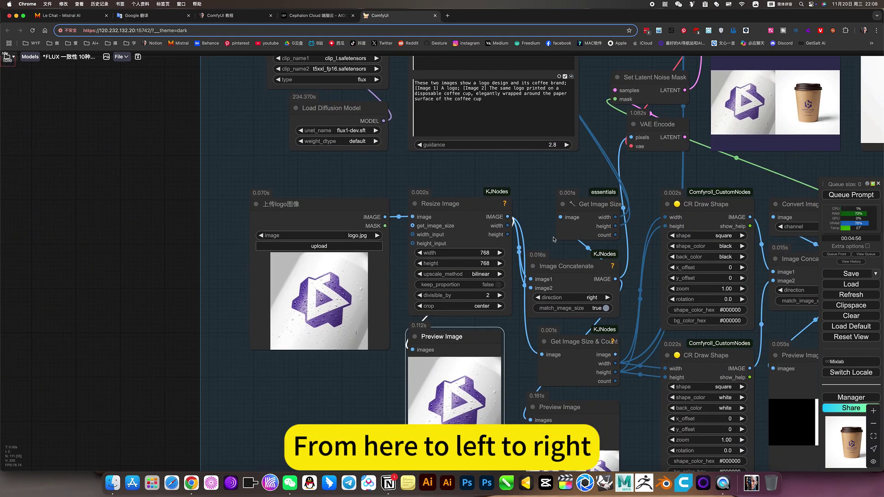
left_click(571, 208)
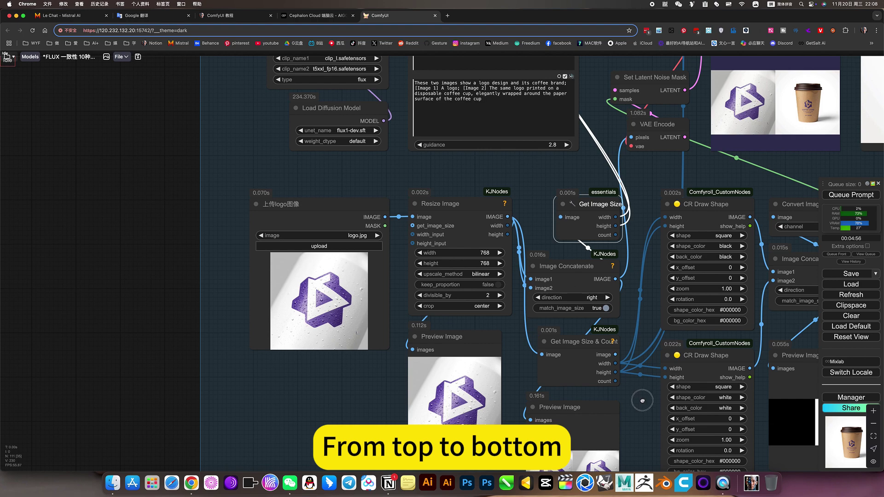
left_click_drag(642, 400, 472, 394)
left_click(500, 205)
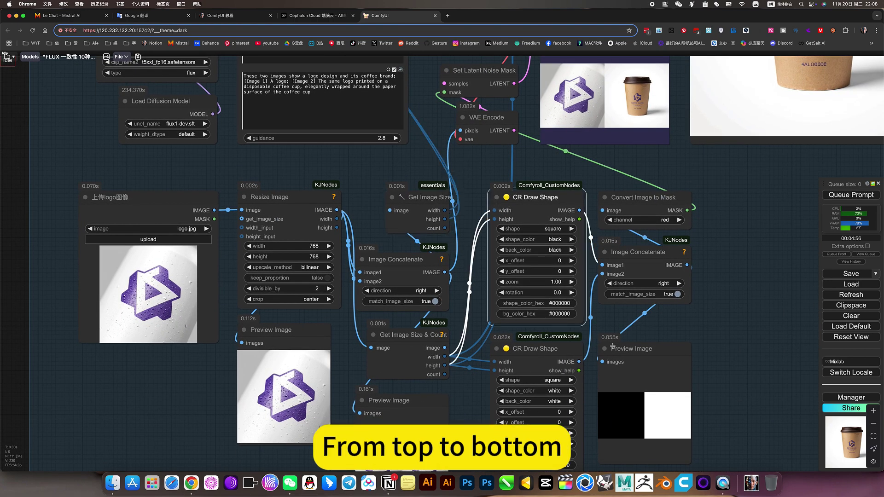
scroll(711, 310, "down", 5)
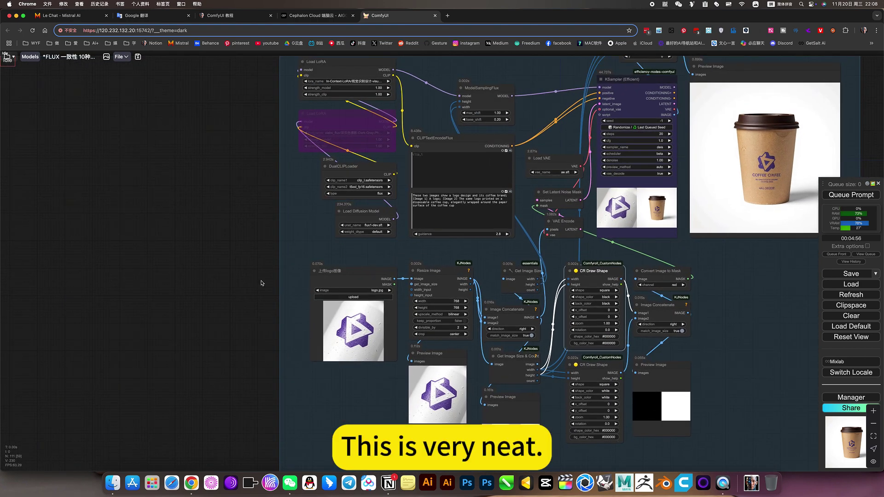
left_click_drag(742, 305, 694, 327)
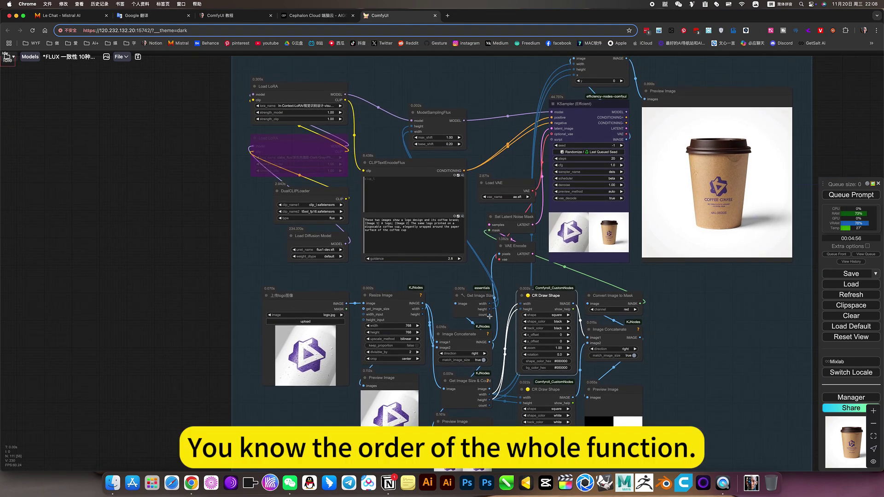
Step: Trace the loaders in the upper part, selecting Load Diffusion Model, DualCLIPLoader and the active Load LoRA in turn
scroll(329, 200, "up", 5)
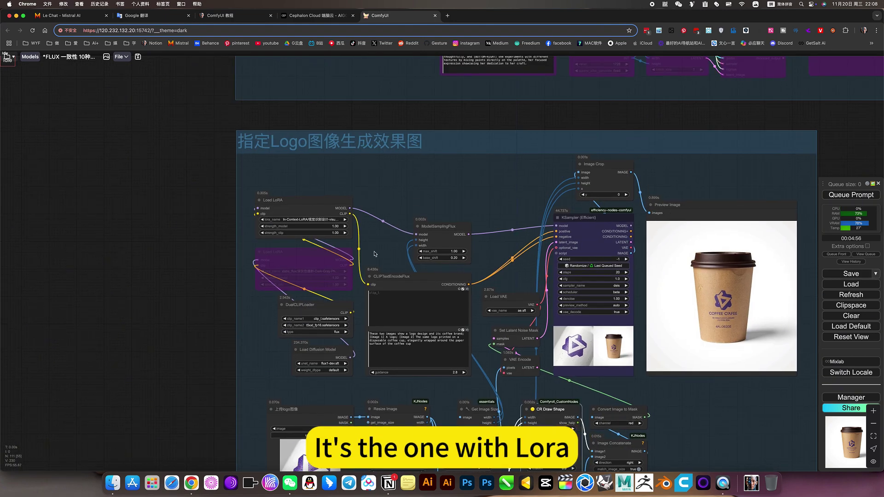
scroll(260, 352, "up", 3)
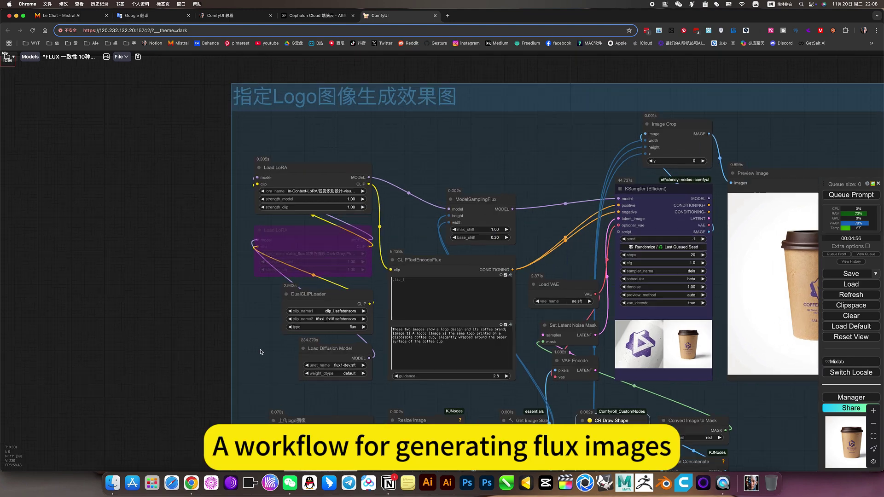
left_click_drag(264, 351, 251, 352)
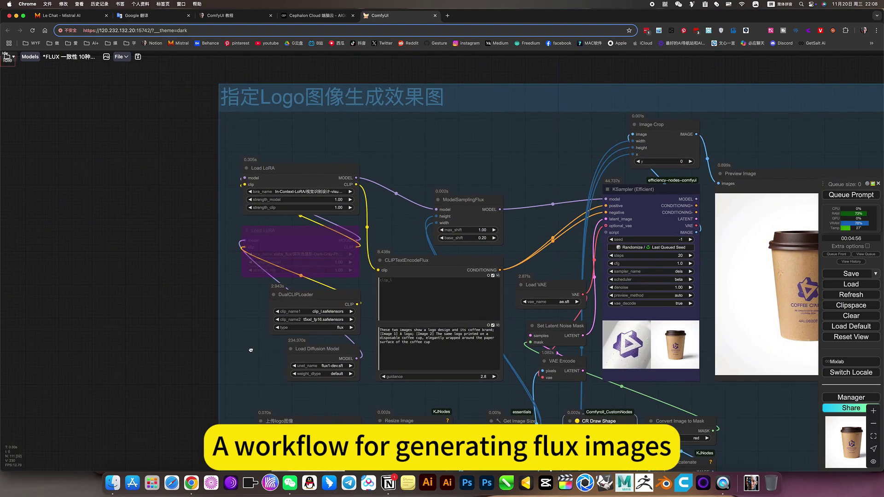
left_click(325, 348)
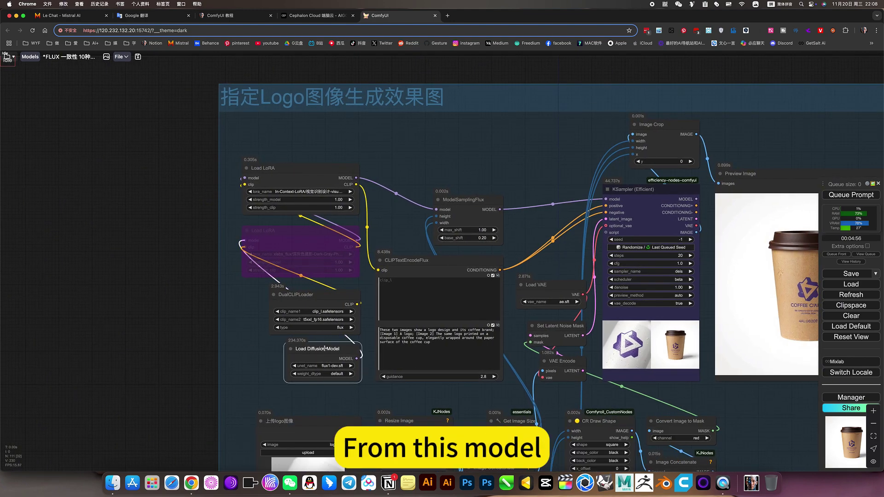
left_click(326, 294)
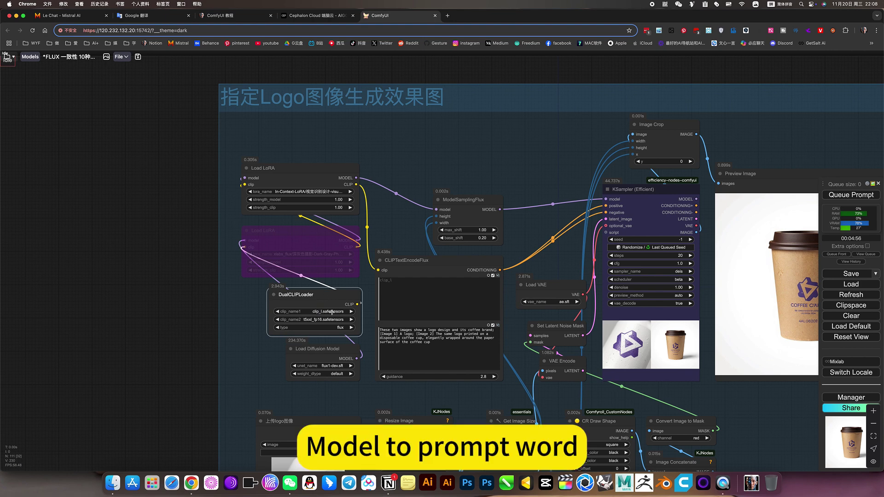
left_click(326, 176)
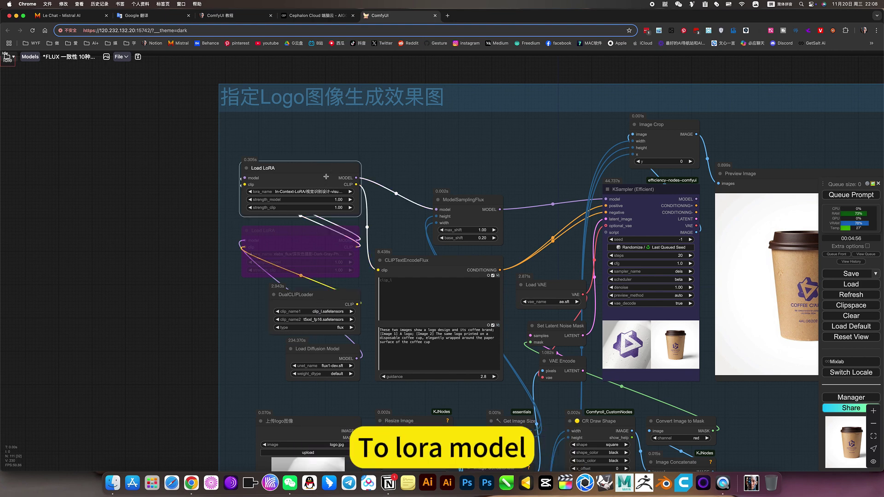
Step: Follow the generation chain by selecting CLIPTextEncodeFlux, Set Latent Noise Mask, KSampler (Efficient) and Image Crop, and view the final cup preview
left_click(421, 259)
scroll(510, 243, "right", 5)
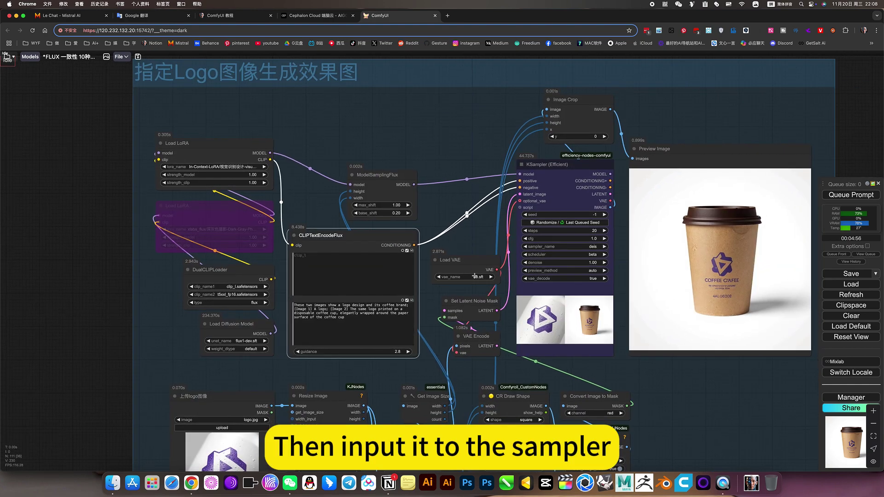
left_click(476, 300)
left_click(561, 164)
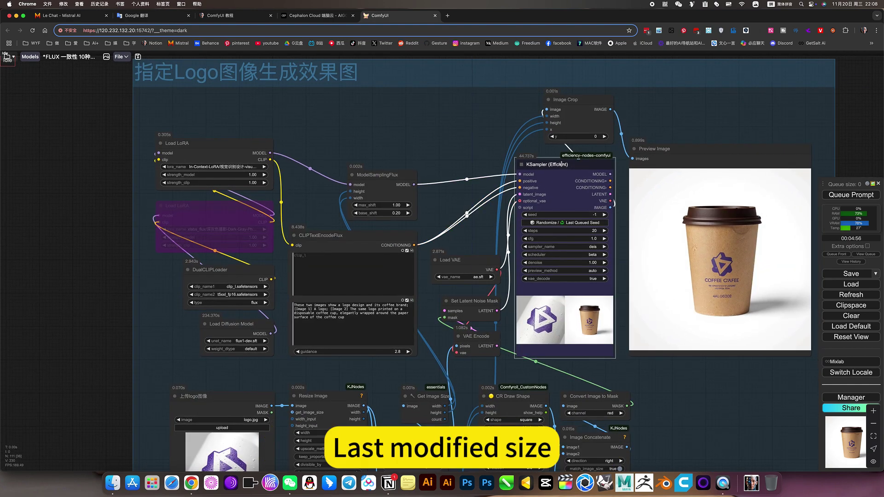
left_click(578, 101)
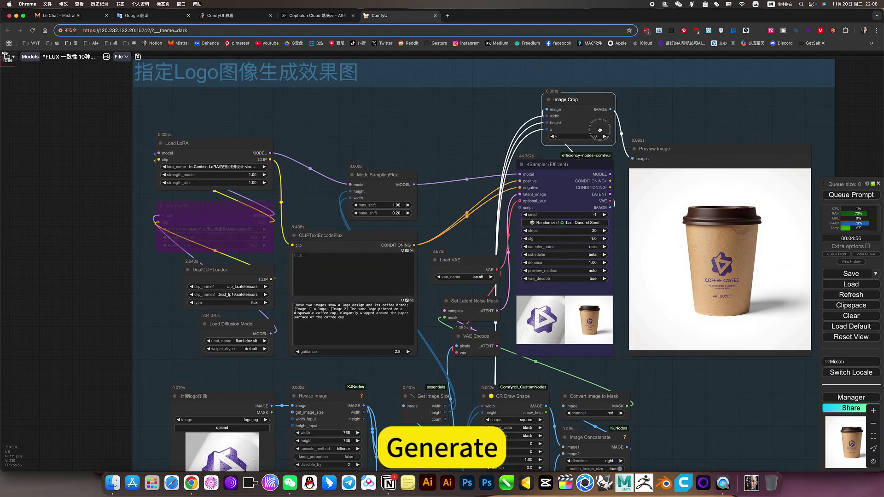
scroll(472, 238, "right", 5)
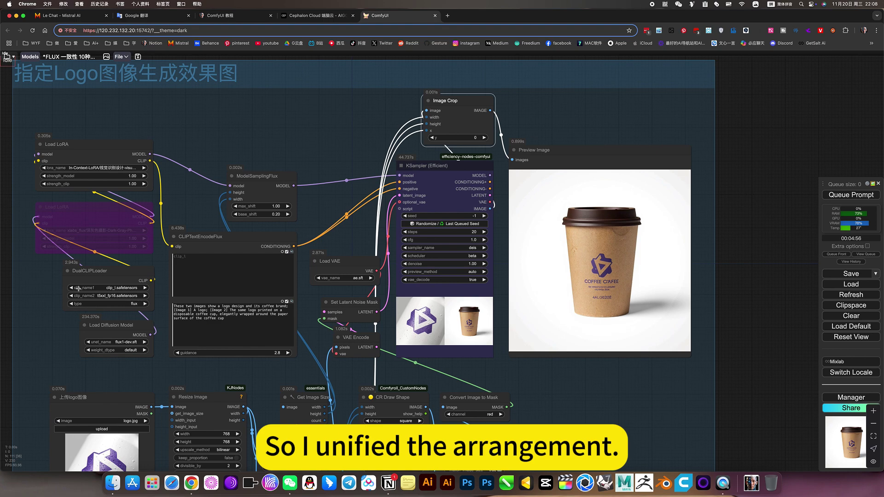
Step: Examine how the 指定图案生图 group is arranged in functional blocks, from the reference image and prompt block down to the Flux block
scroll(78, 290, "down", 4)
left_click_drag(420, 380, 529, 326)
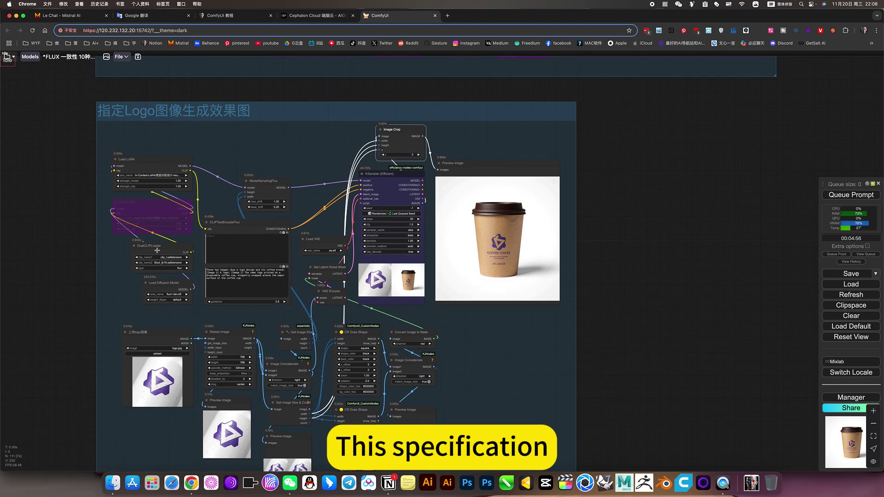
scroll(504, 346, "down", 4)
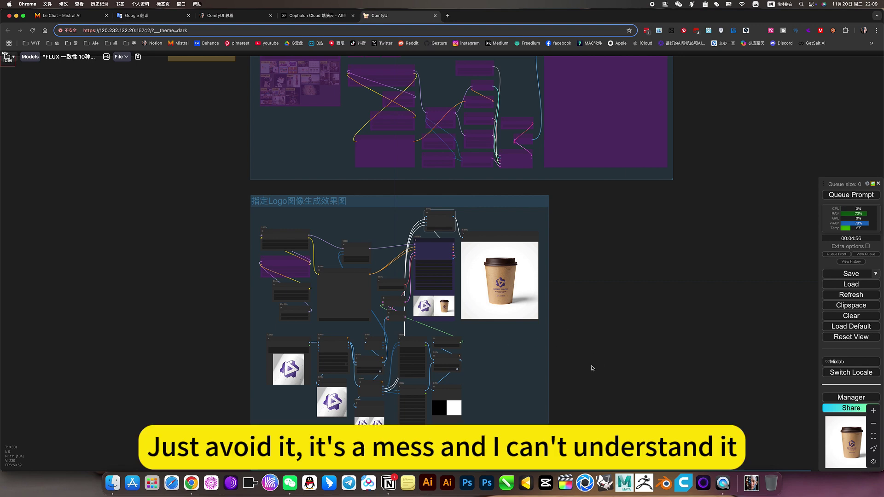
scroll(593, 368, "down", 10)
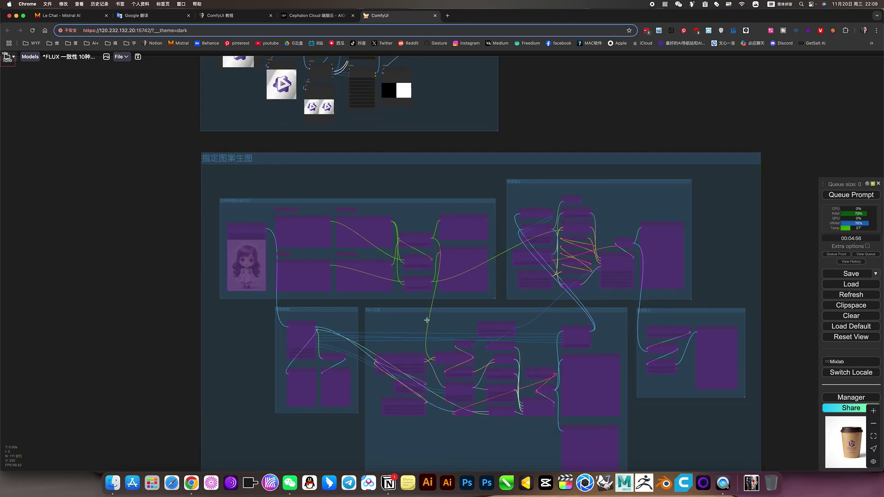
scroll(244, 322, "up", 5)
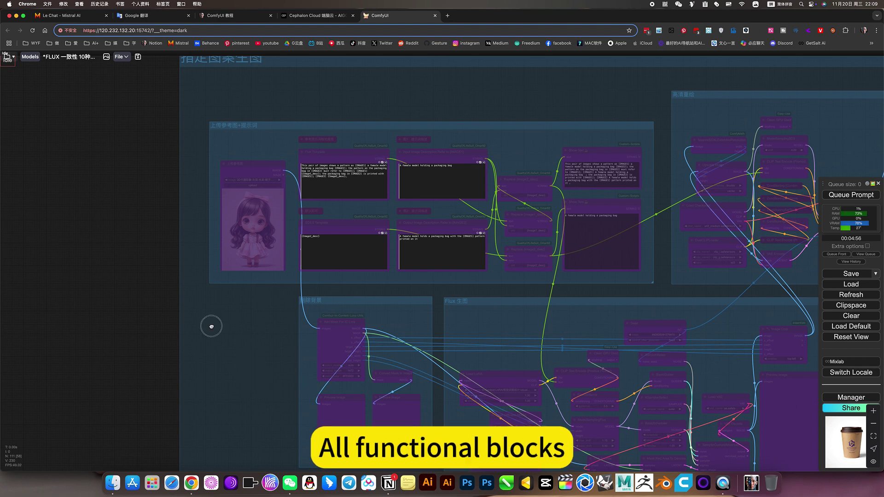
left_click_drag(211, 328, 108, 193)
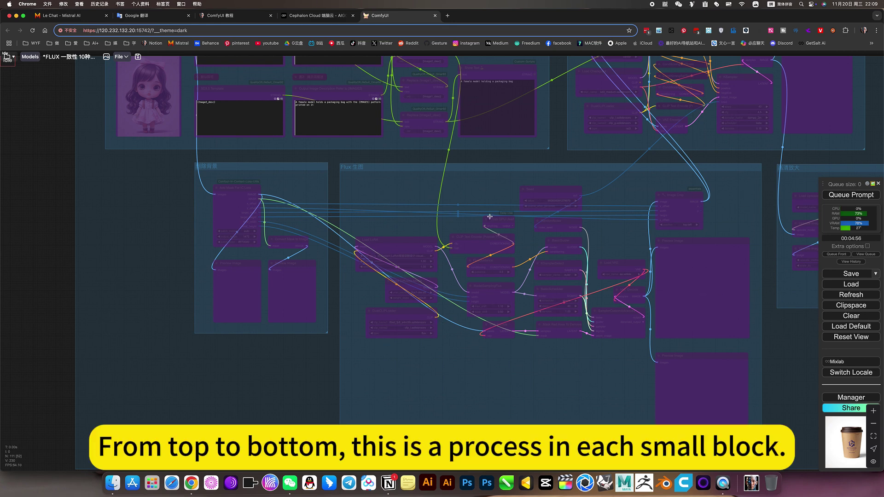
scroll(544, 383, "down", 10)
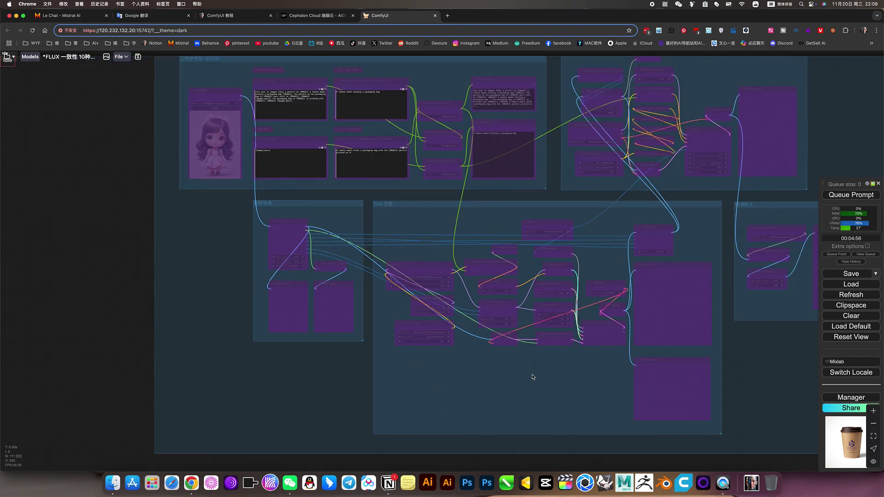
left_click_drag(582, 113, 604, 261)
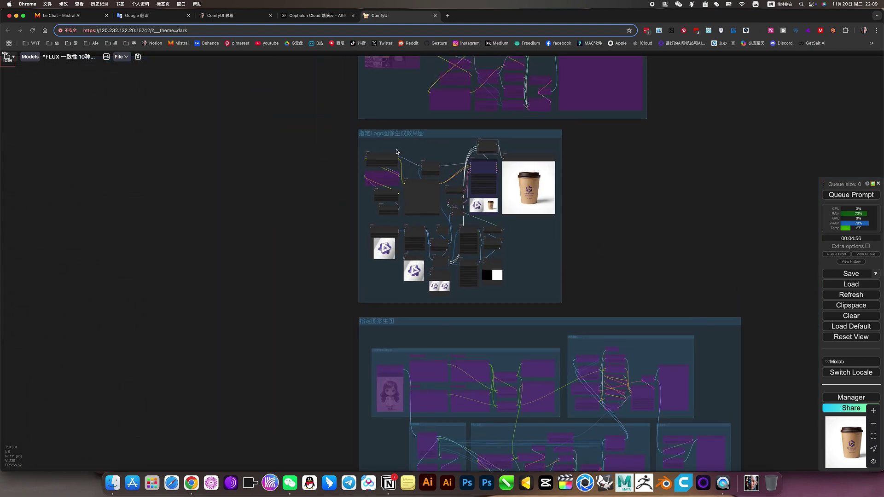
Step: Review the 指定Logo图像生成效果图 group again and select VAE Encode to trace the link from its image-processing part to its generation part
scroll(397, 152, "up", 9)
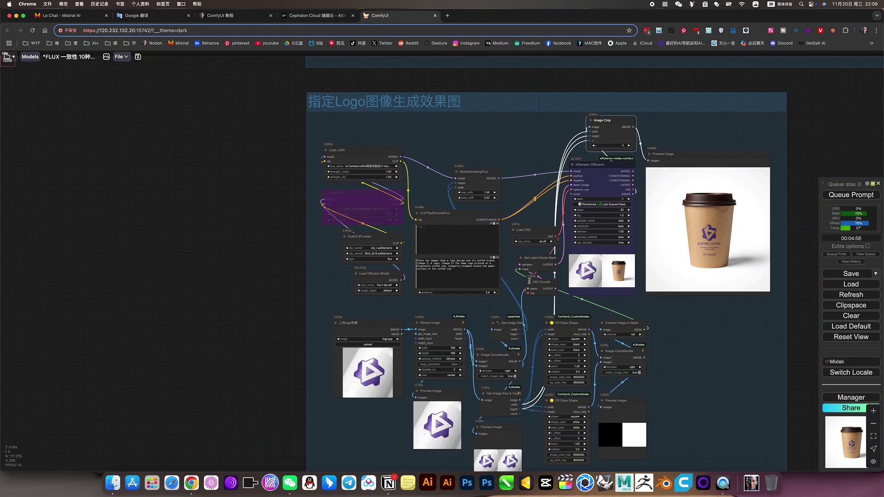
left_click_drag(695, 356, 622, 334)
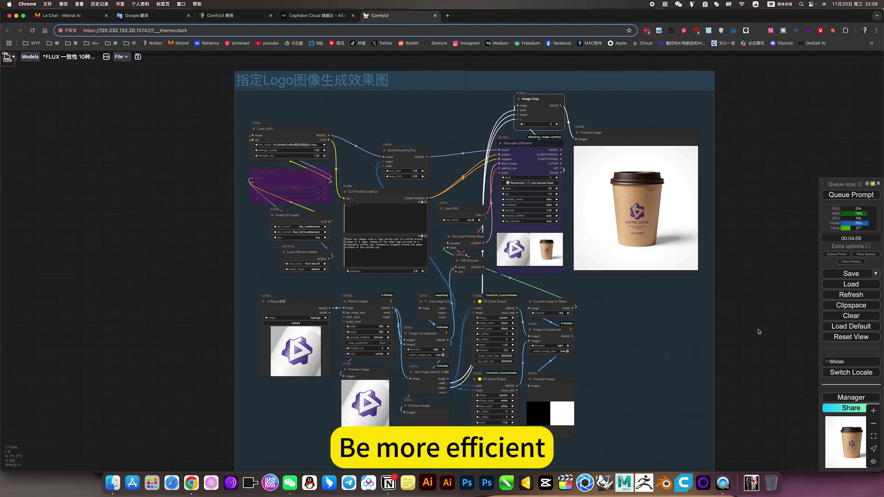
left_click_drag(751, 321, 743, 309)
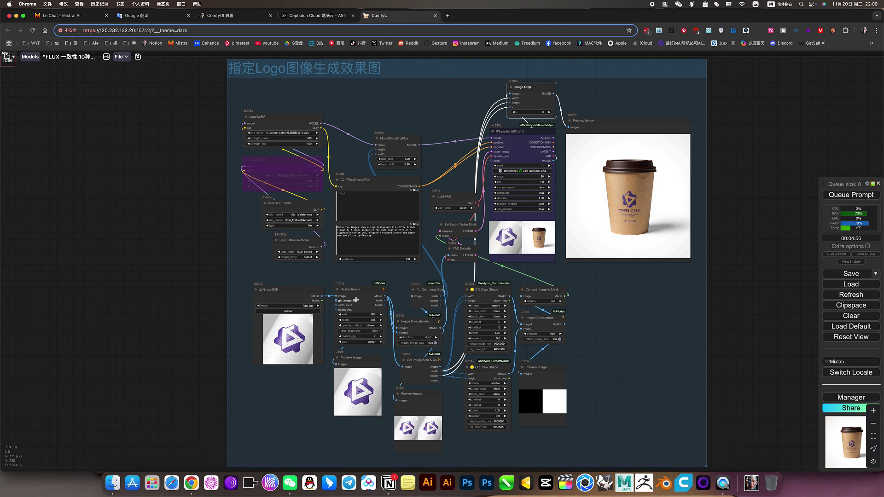
scroll(355, 300, "up", 3)
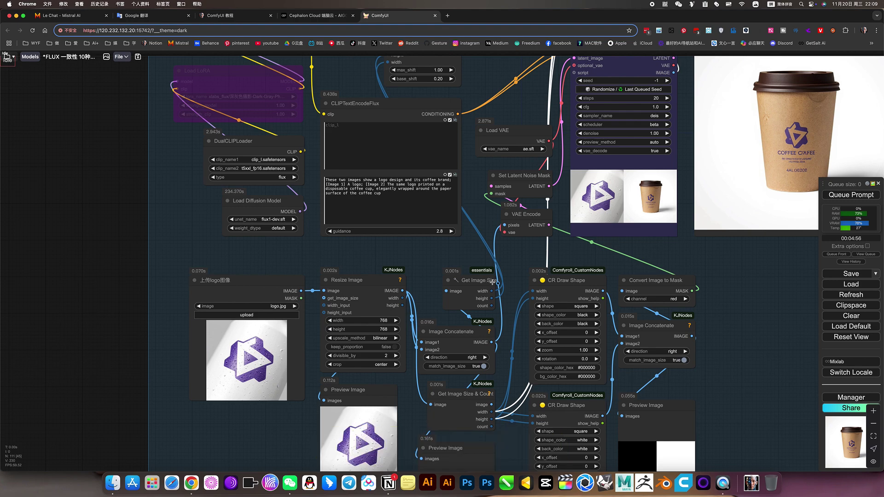
left_click(516, 215)
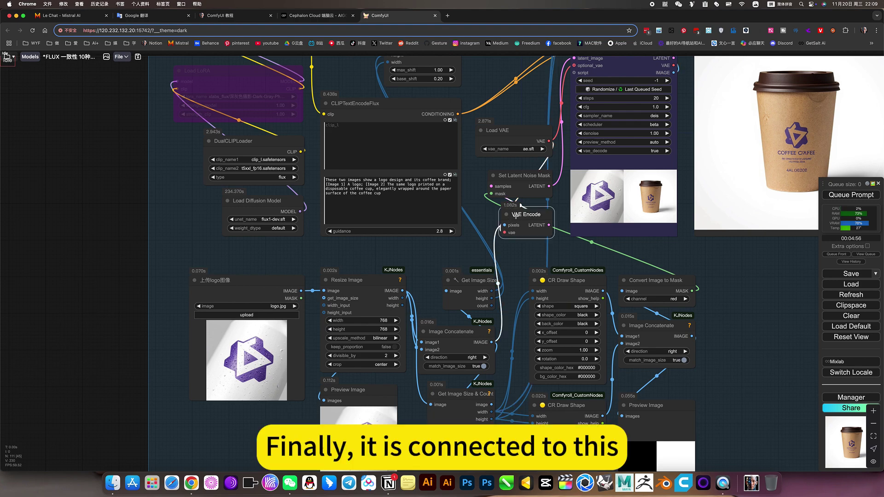
scroll(553, 318, "down", 4)
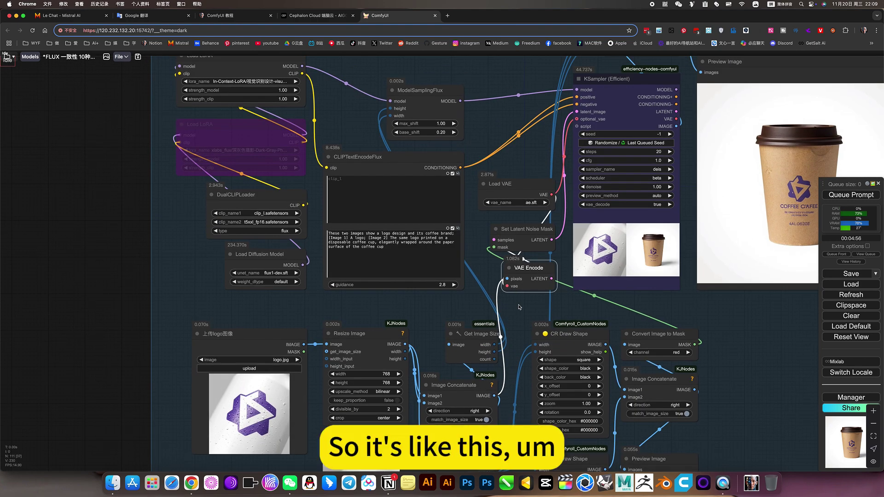
scroll(667, 341, "down", 3)
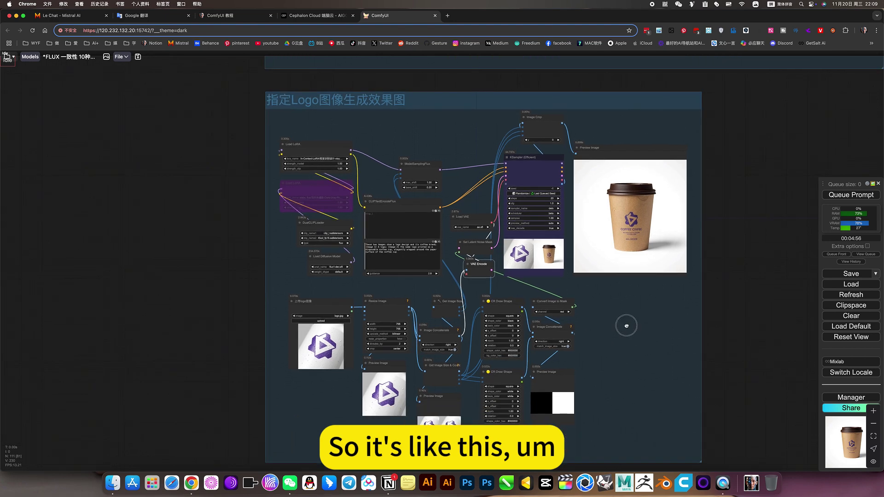